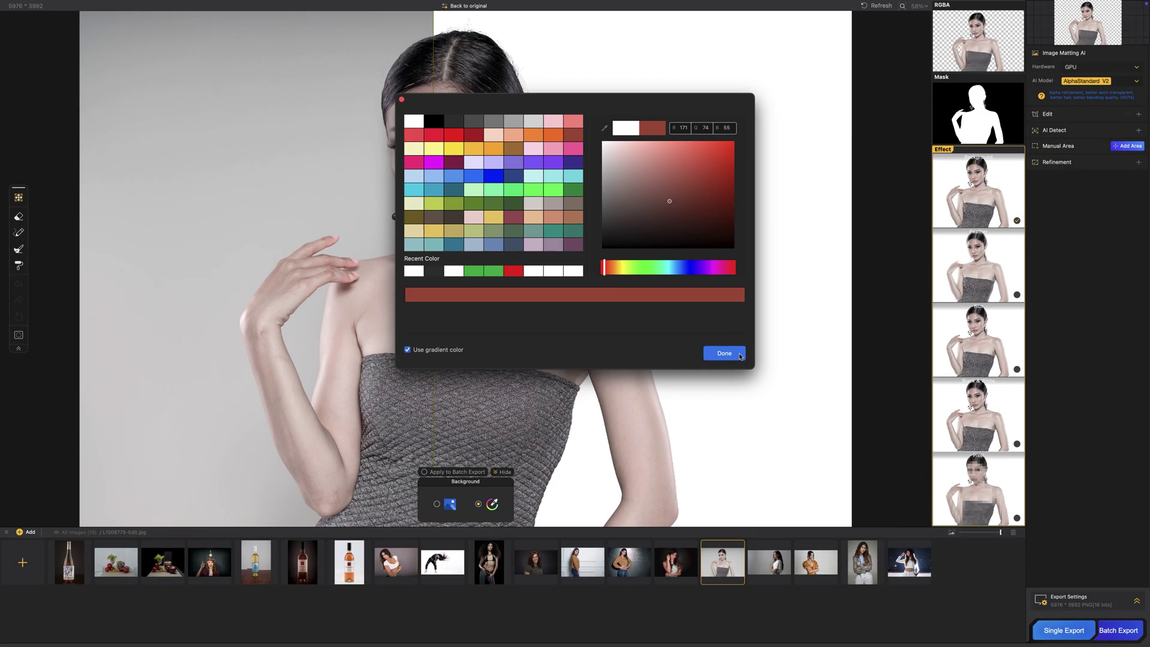
Try a red, then a blue background colour on the cutout and compare the result
{"action": "left_click", "coordinate": [738, 352]}
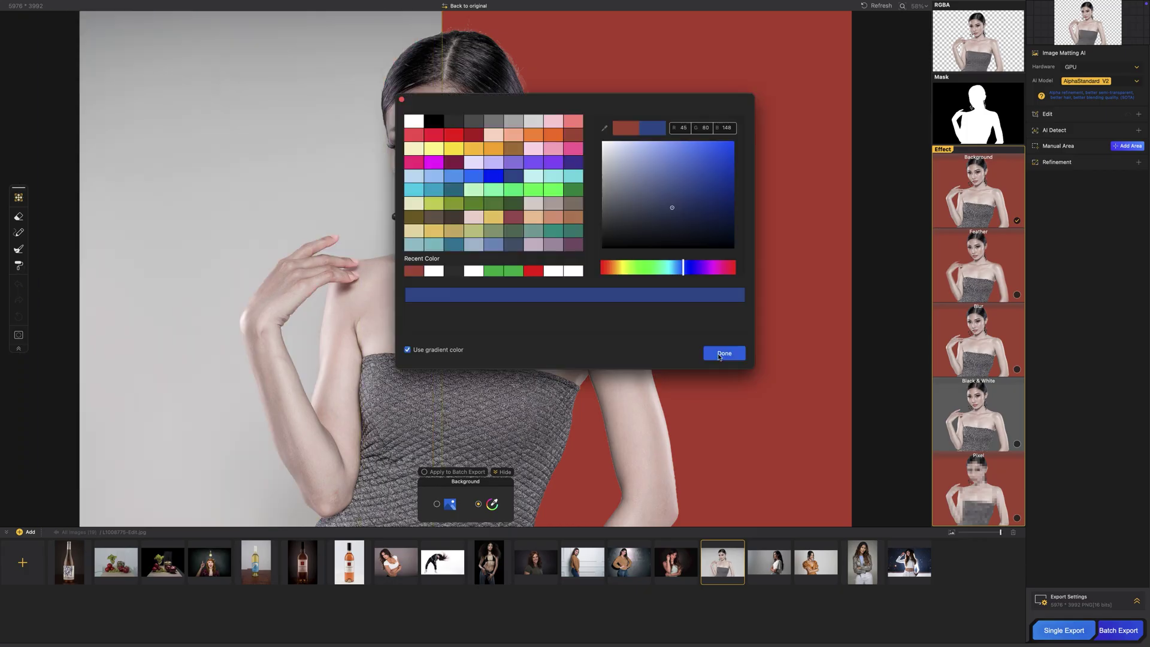
{"action": "left_click", "coordinate": [721, 353]}
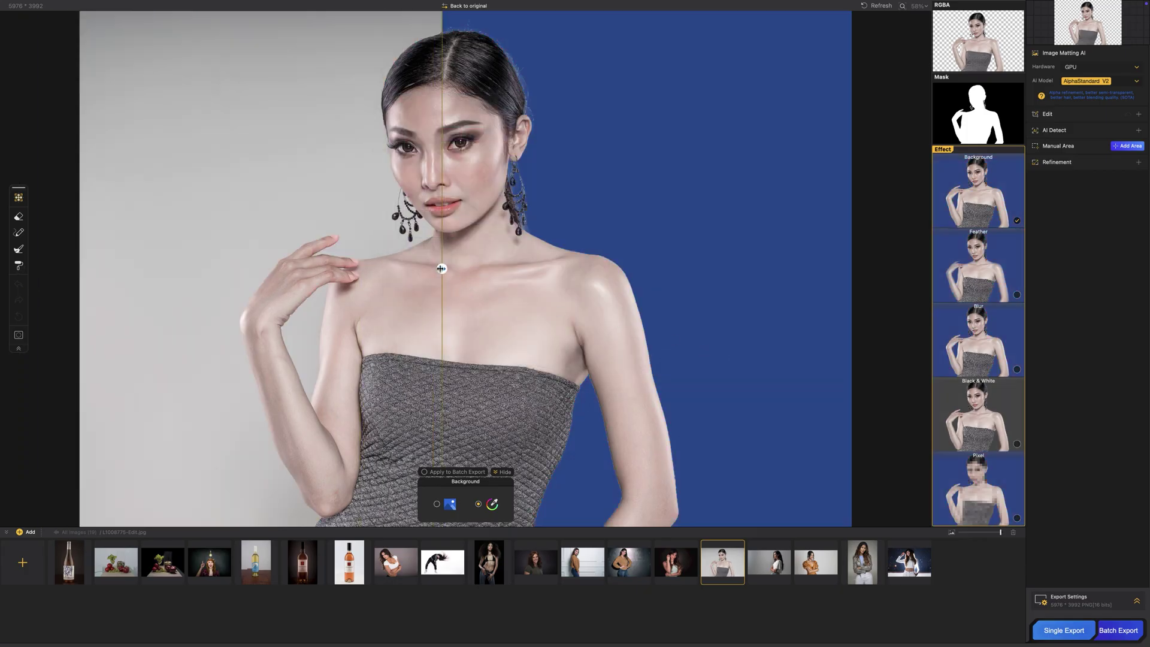
{"action": "left_click_drag", "start_coordinate": [441, 269], "coordinate": [67, 268]}
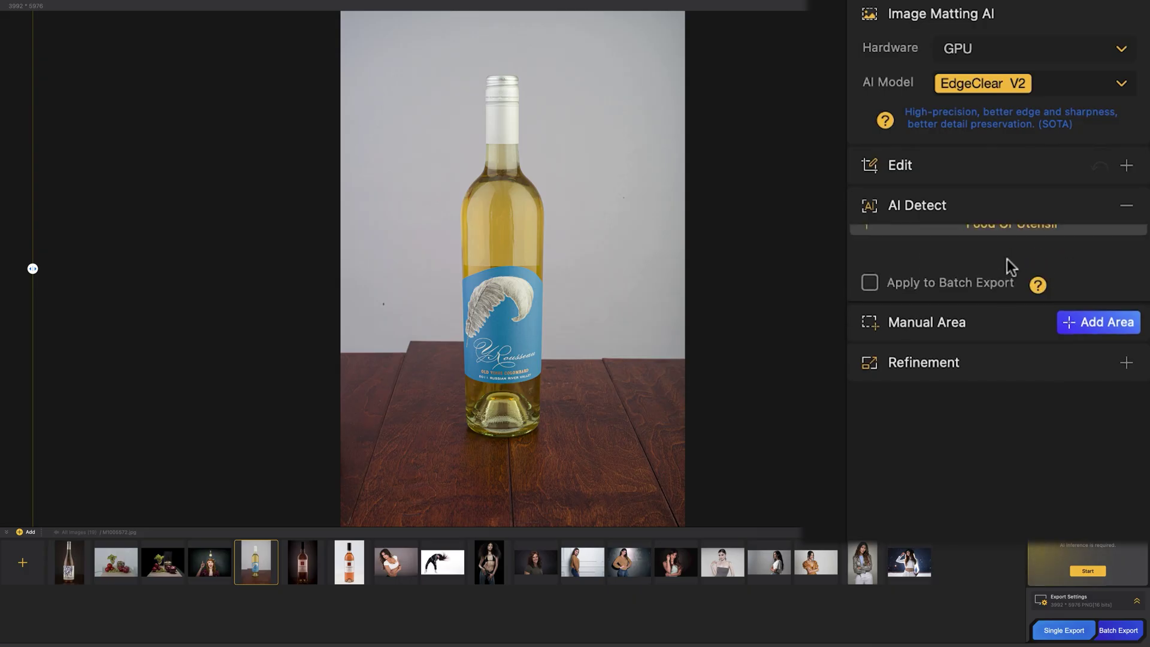
Detect the bottle as Food Or Utensil, matte with EdgeClear V2, and compare cutouts with originals
{"action": "left_click", "coordinate": [900, 276]}
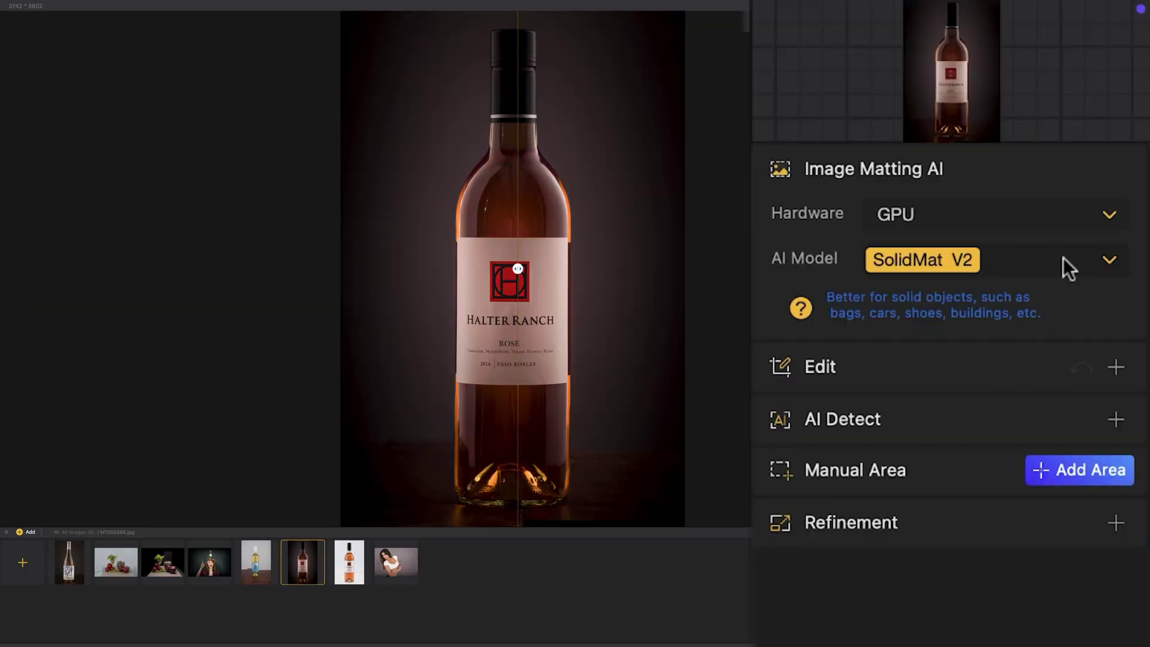
{"action": "left_click", "coordinate": [1063, 258]}
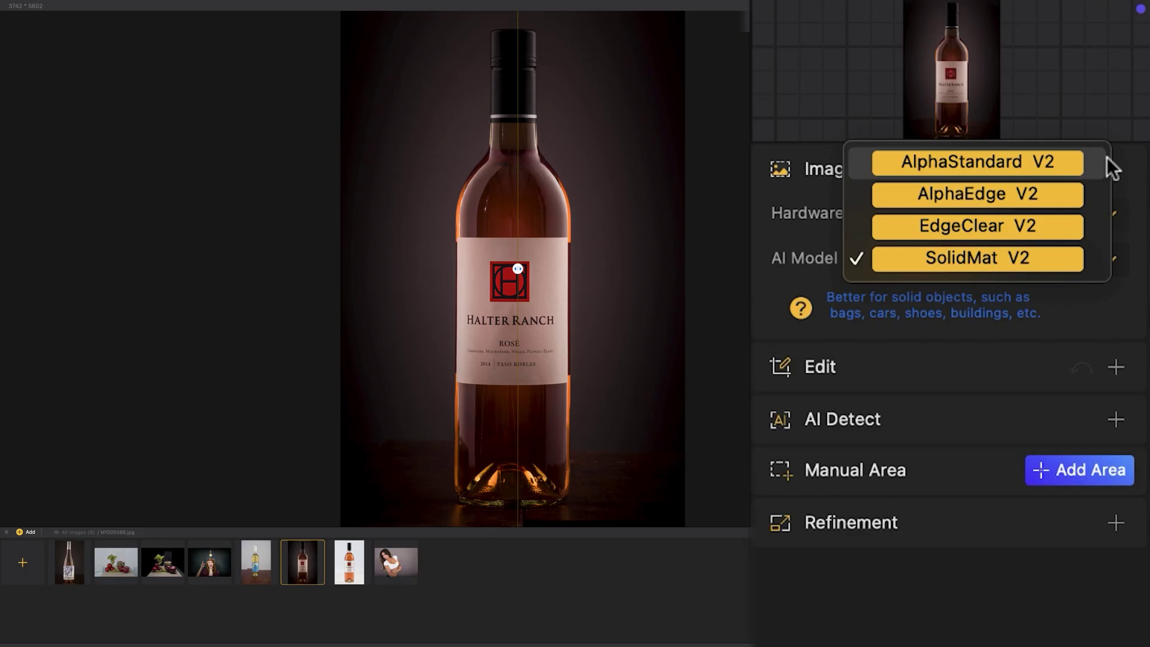
{"action": "left_click", "coordinate": [1088, 223]}
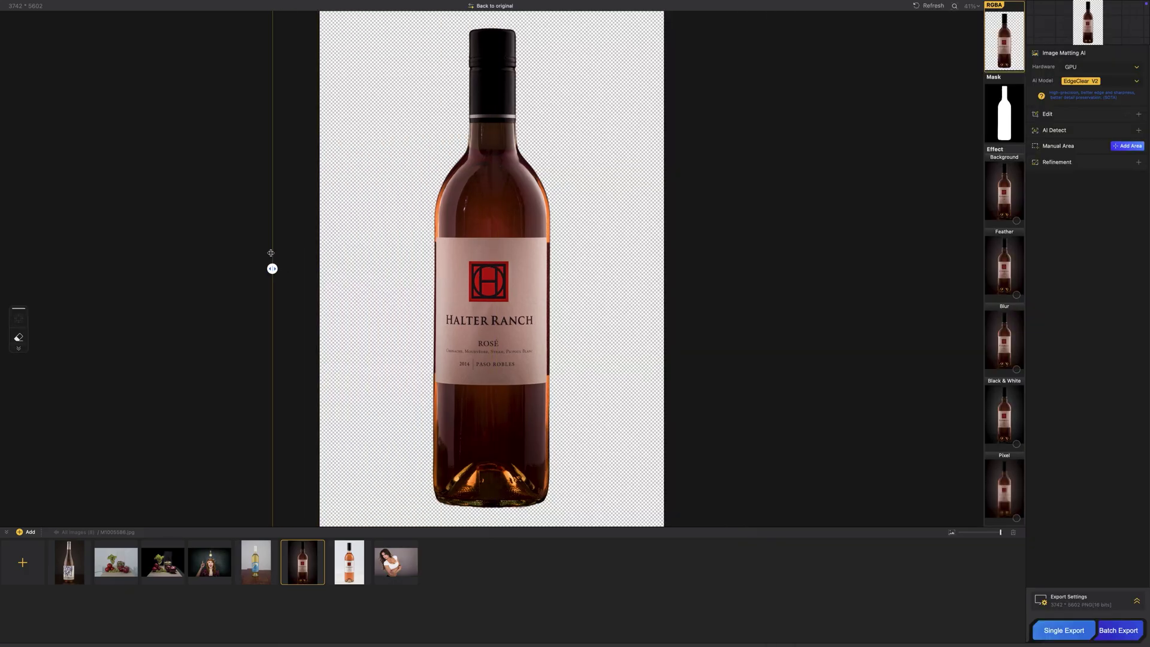
{"action": "left_click_drag", "start_coordinate": [271, 253], "coordinate": [482, 312]}
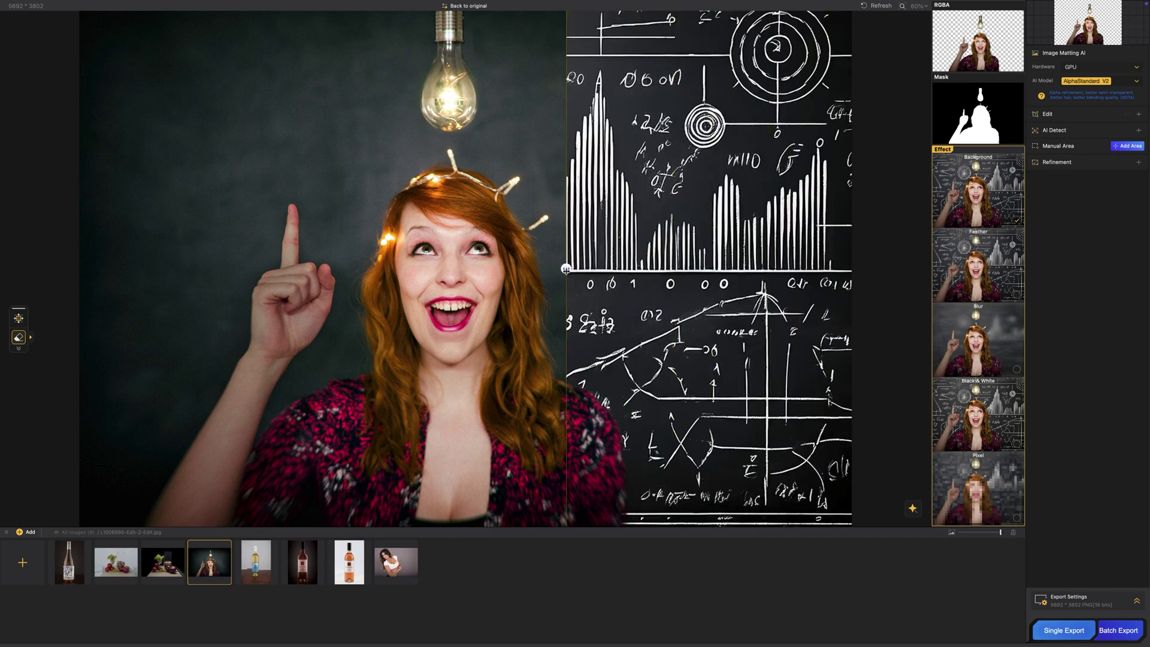
{"action": "left_click_drag", "start_coordinate": [565, 270], "coordinate": [3, 269]}
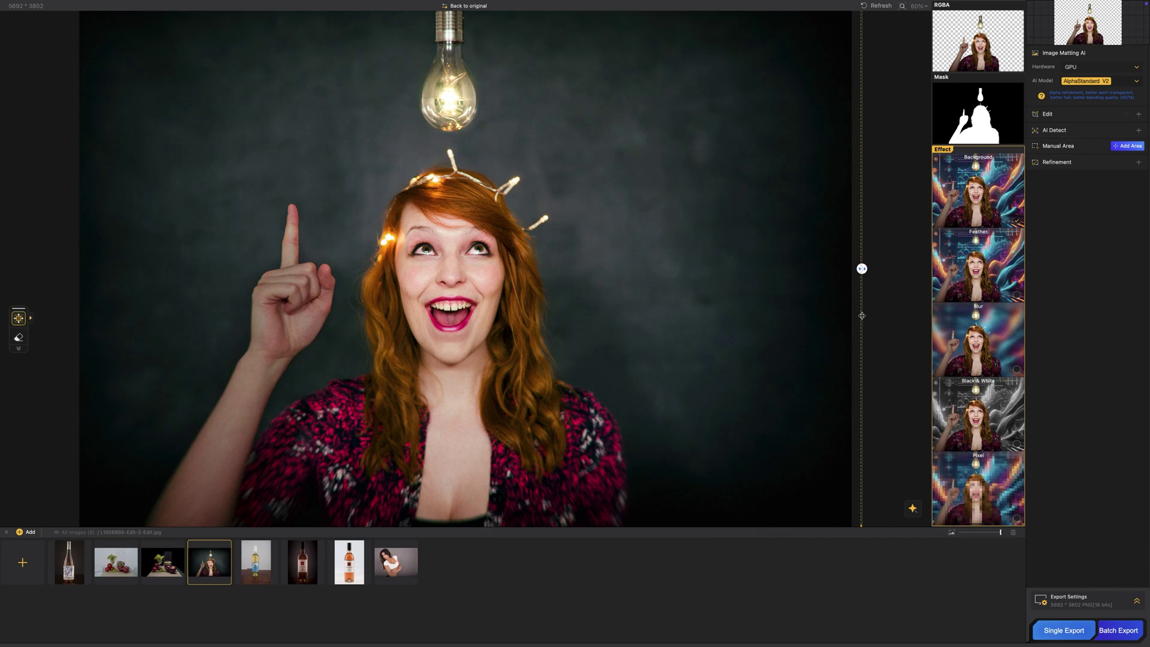
{"action": "left_click_drag", "start_coordinate": [860, 268], "coordinate": [15, 268]}
Enhance the photo with Real-Photo v3 at X2 and flip it horizontally
{"action": "left_click", "coordinate": [1127, 95]}
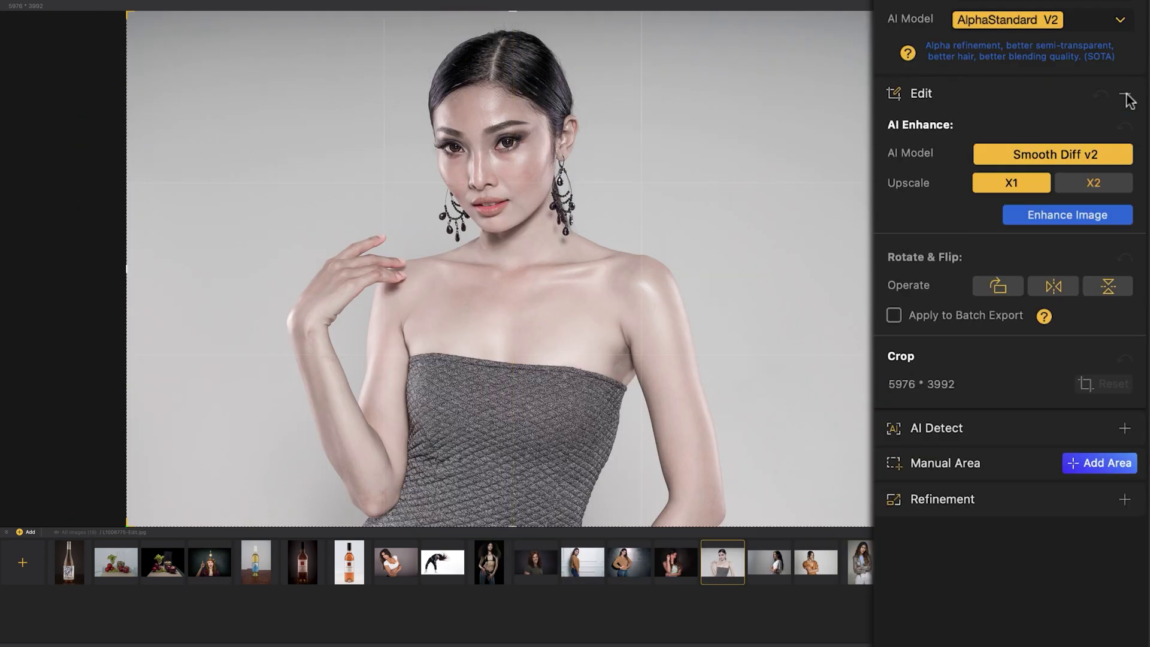
{"action": "left_click", "coordinate": [1073, 154]}
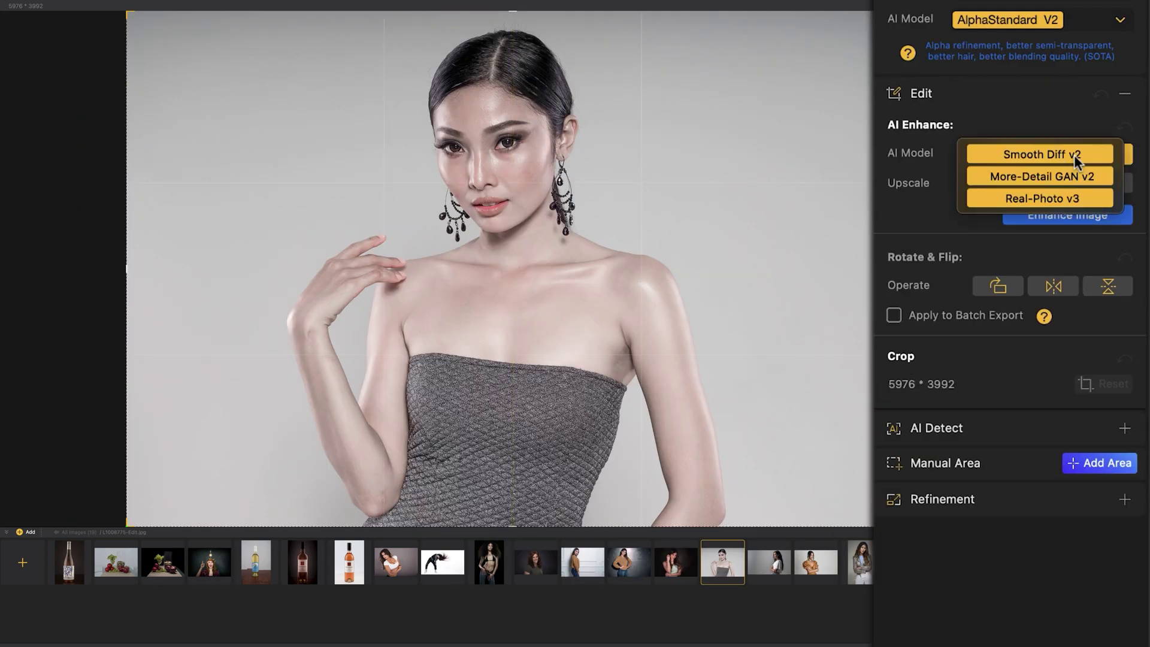
{"action": "left_click", "coordinate": [1048, 200]}
{"action": "left_click", "coordinate": [1093, 183]}
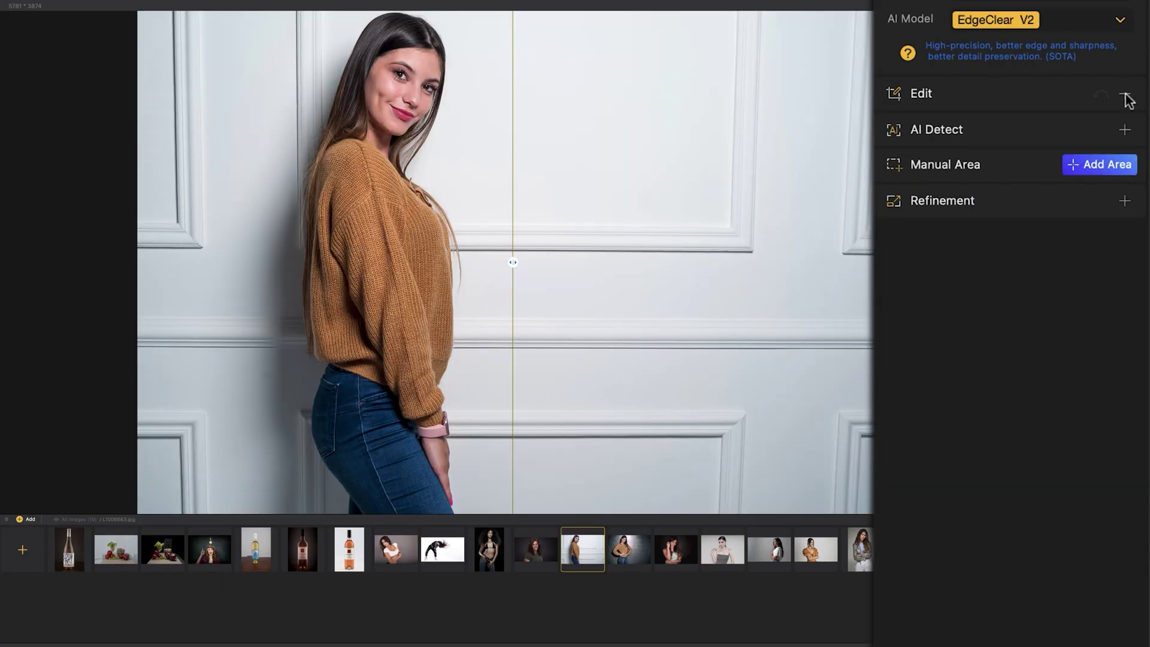
{"action": "left_click", "coordinate": [1124, 96]}
{"action": "left_click", "coordinate": [1057, 288]}
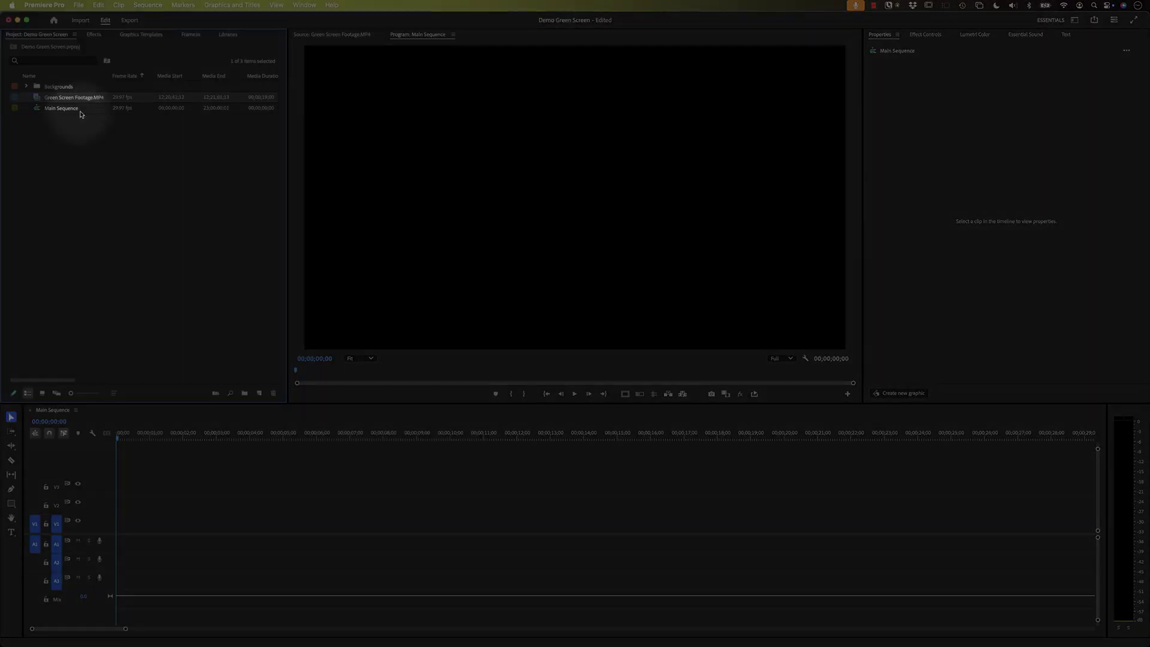
Load Green Screen Footage.MP4 in the Source monitor and play it briefly
{"action": "double_click", "coordinate": [36, 97]}
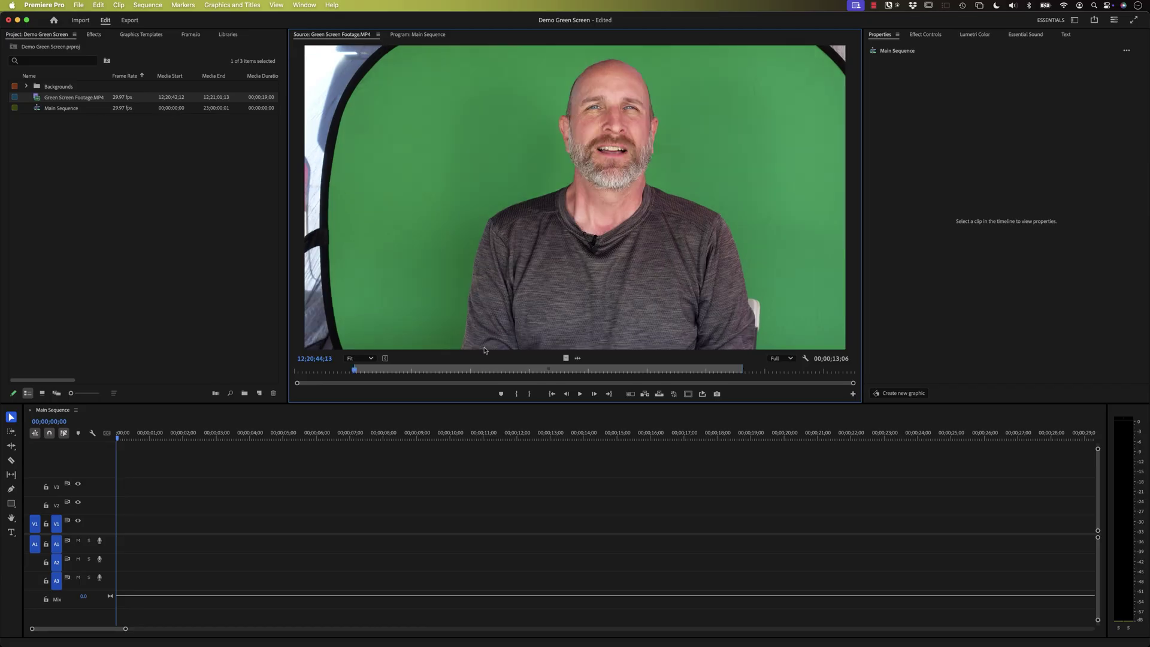
{"action": "key", "text": "space"}
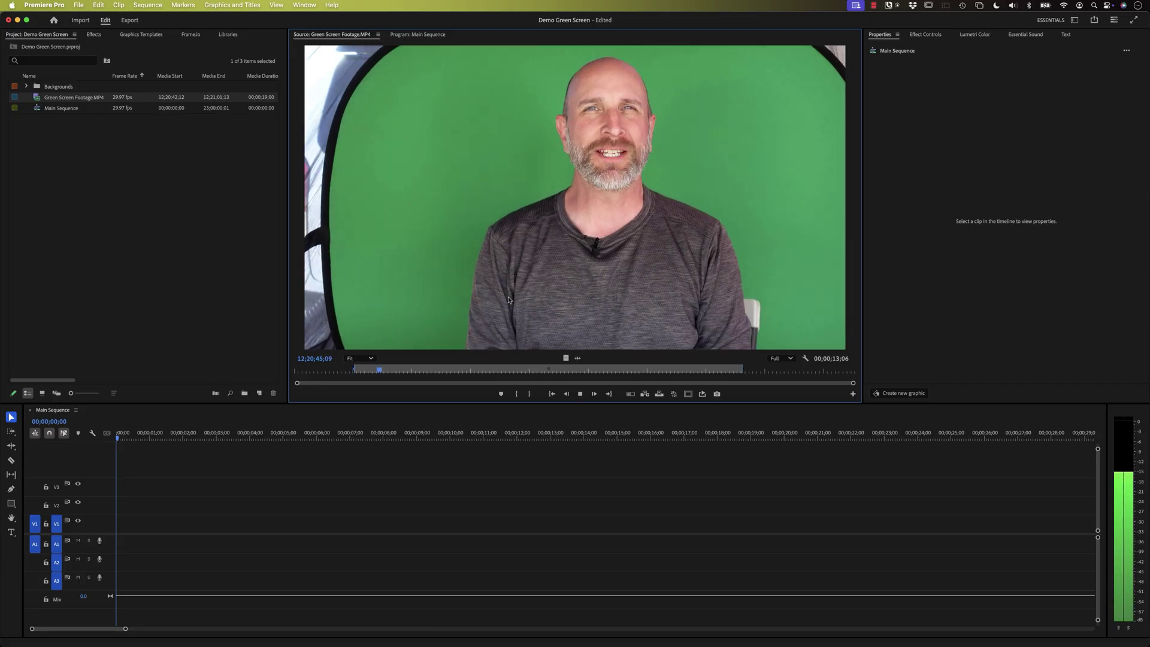
{"action": "key", "text": "space"}
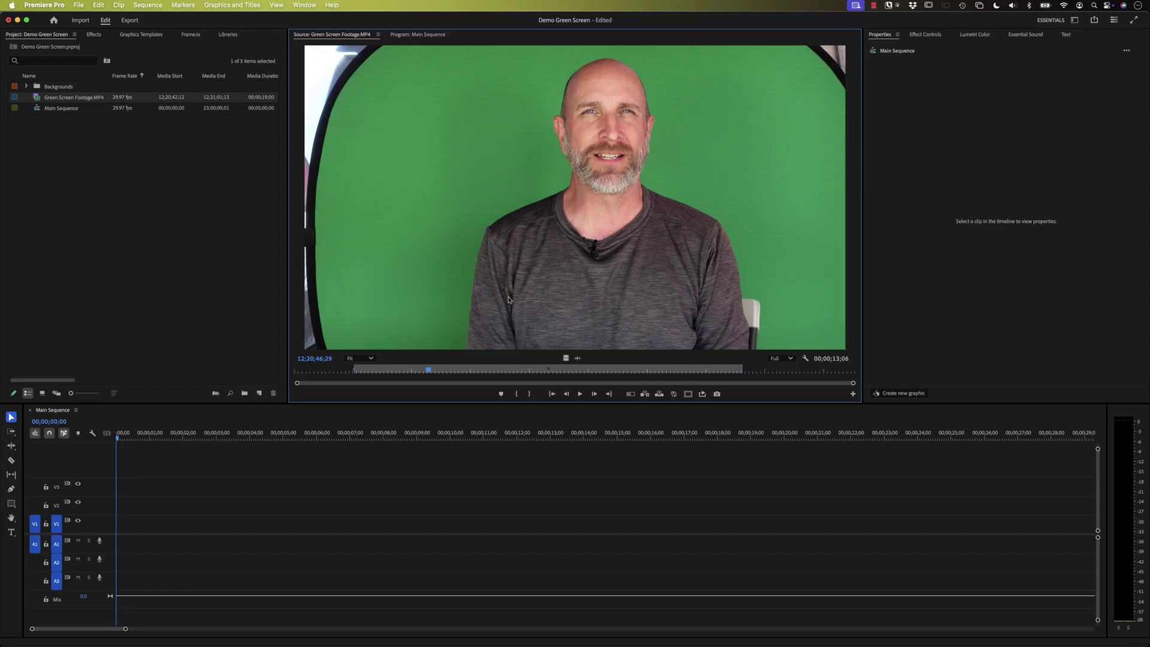
Browse the five Backgrounds images in icon and list views, then keep the Essentials workspace
{"action": "left_click", "coordinate": [27, 87]}
{"action": "double_click", "coordinate": [39, 88]}
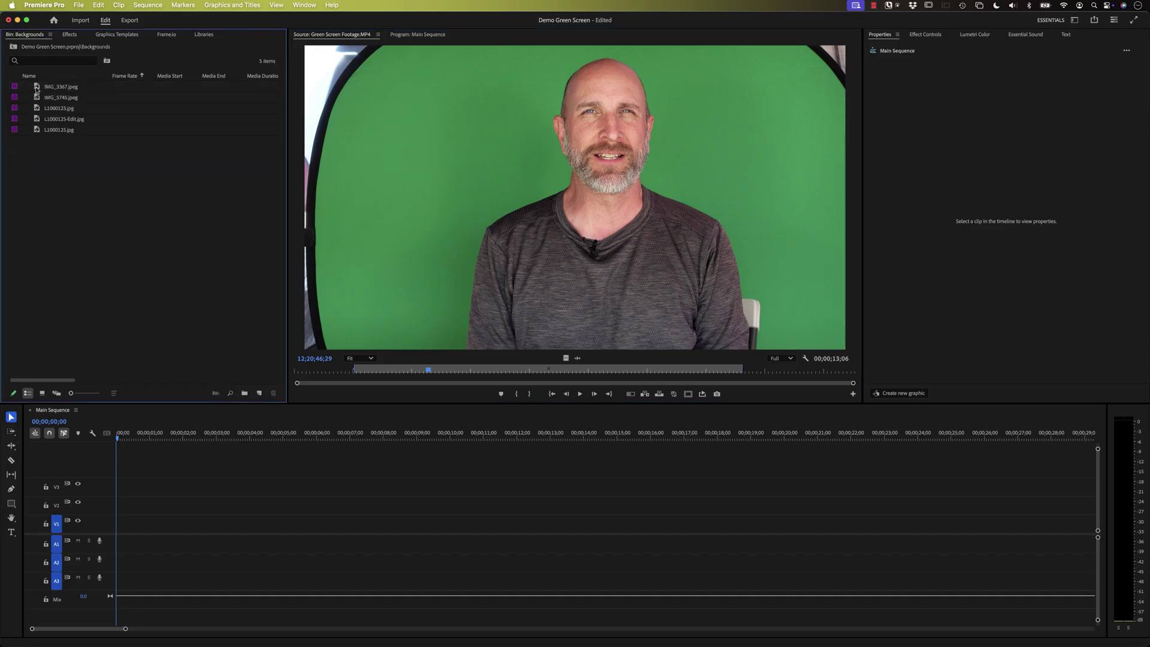
{"action": "left_click", "coordinate": [42, 393]}
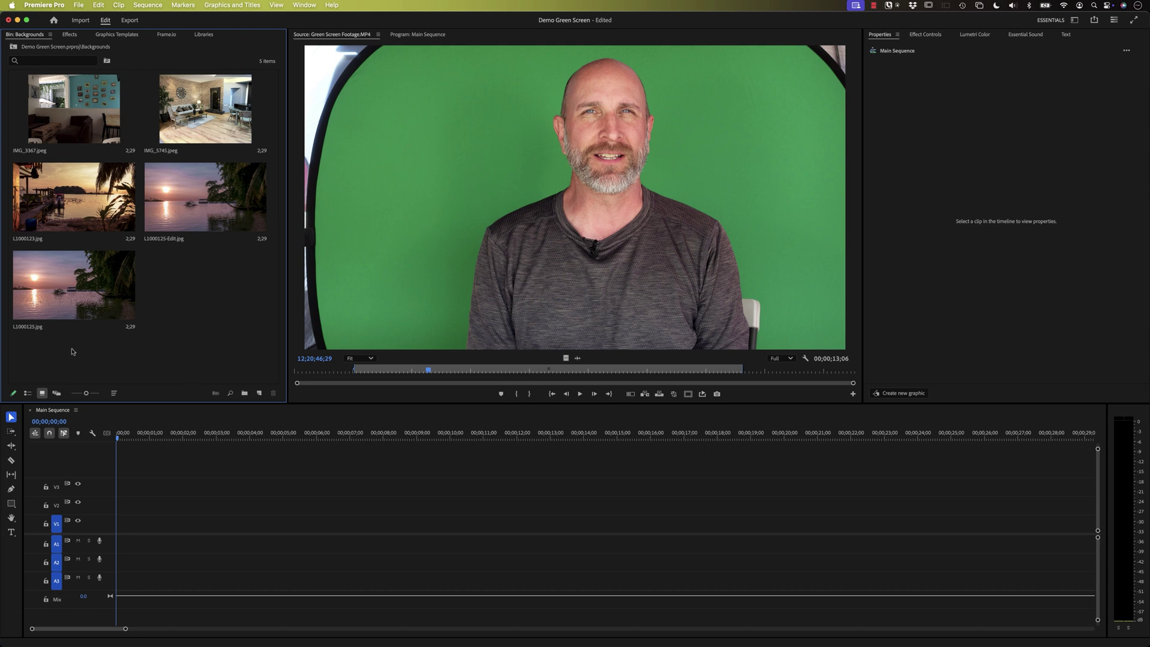
{"action": "left_click", "coordinate": [27, 392]}
{"action": "left_click", "coordinate": [15, 47]}
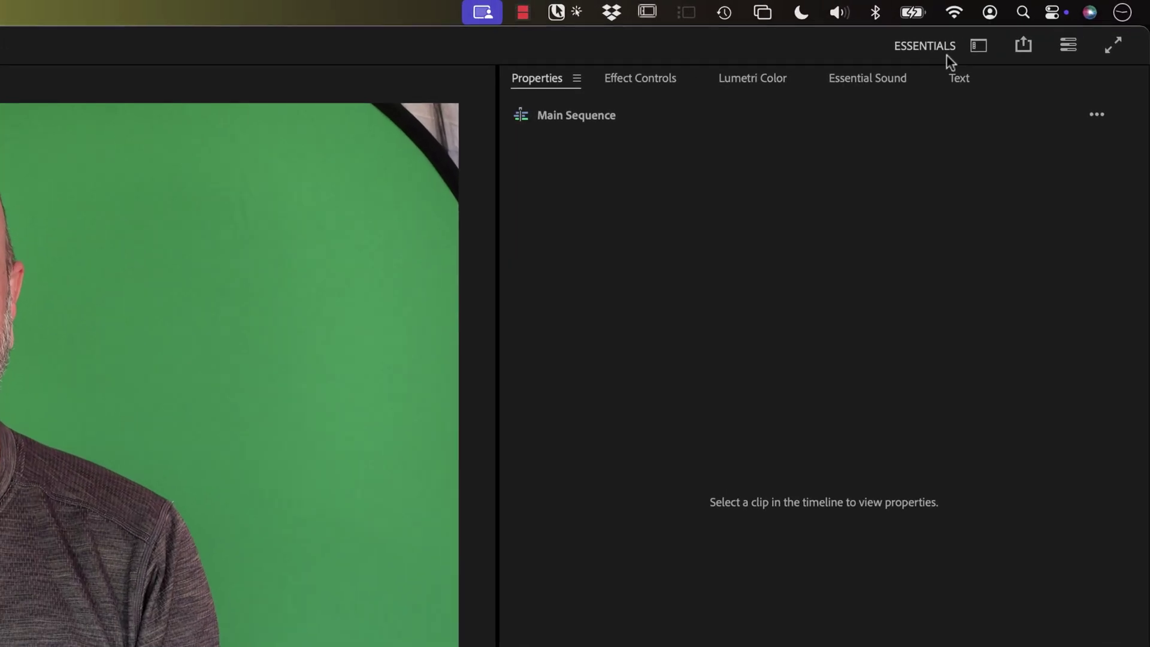
{"action": "left_click", "coordinate": [1075, 19]}
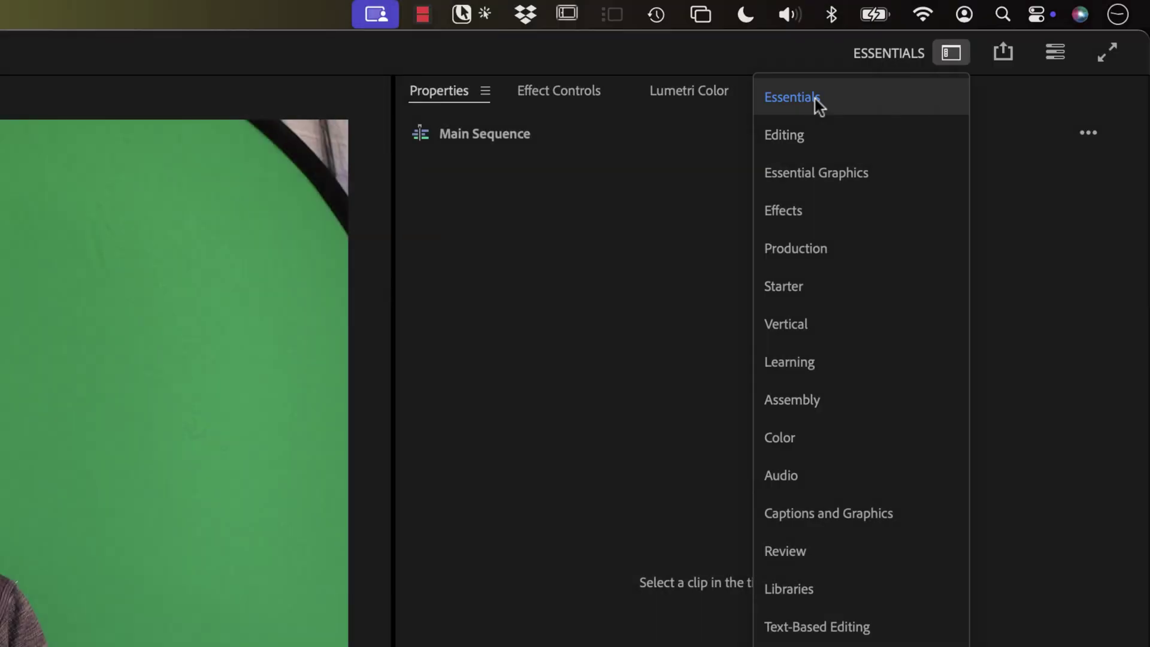
{"action": "left_click", "coordinate": [950, 54]}
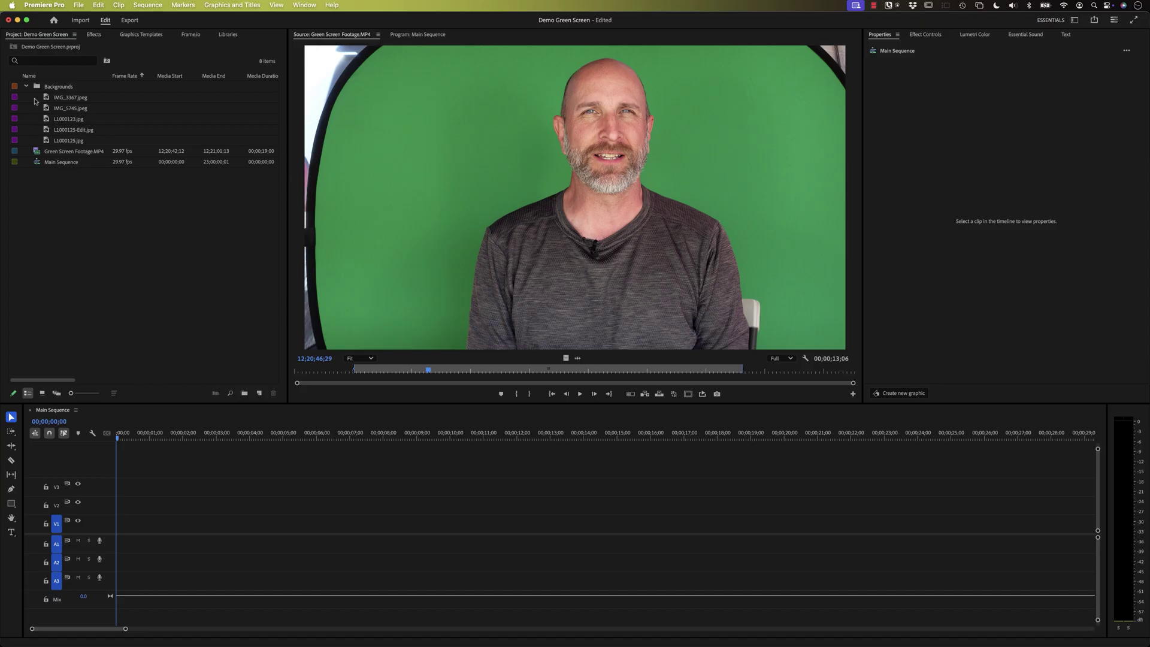
Place IMG_3367.jpeg on V1 scaled to Fill (118%), then reload Green Screen Footage.MP4
{"action": "double_click", "coordinate": [46, 99]}
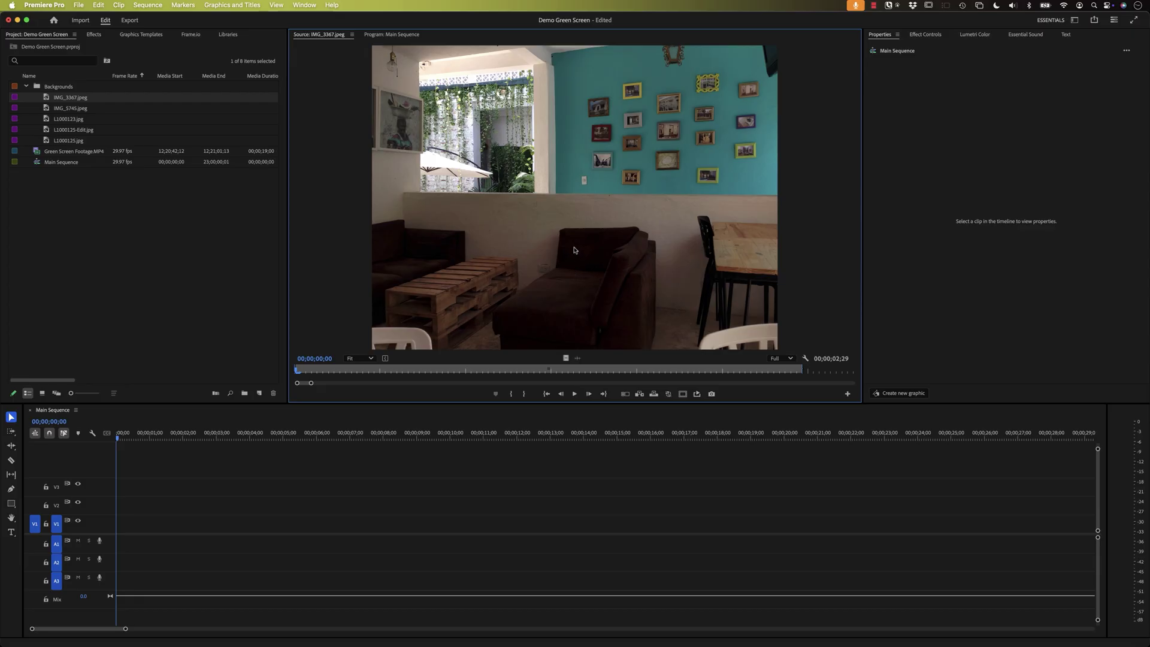
{"action": "left_click_drag", "start_coordinate": [574, 250], "coordinate": [121, 522]}
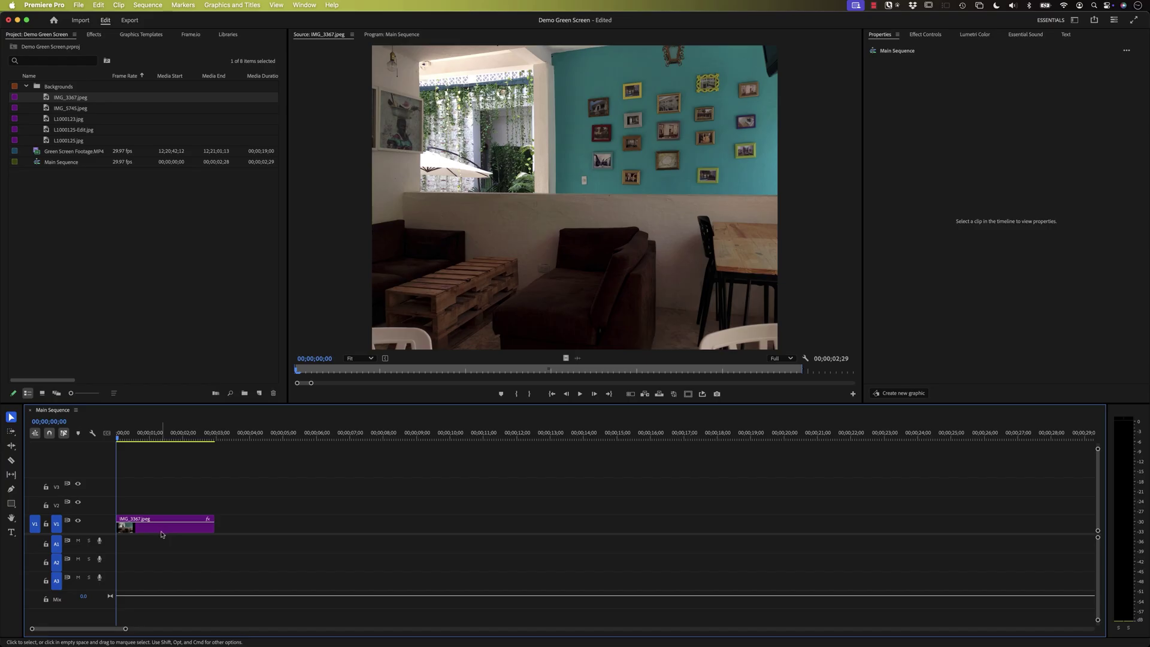
{"action": "left_click", "coordinate": [164, 532]}
{"action": "left_click", "coordinate": [172, 434]}
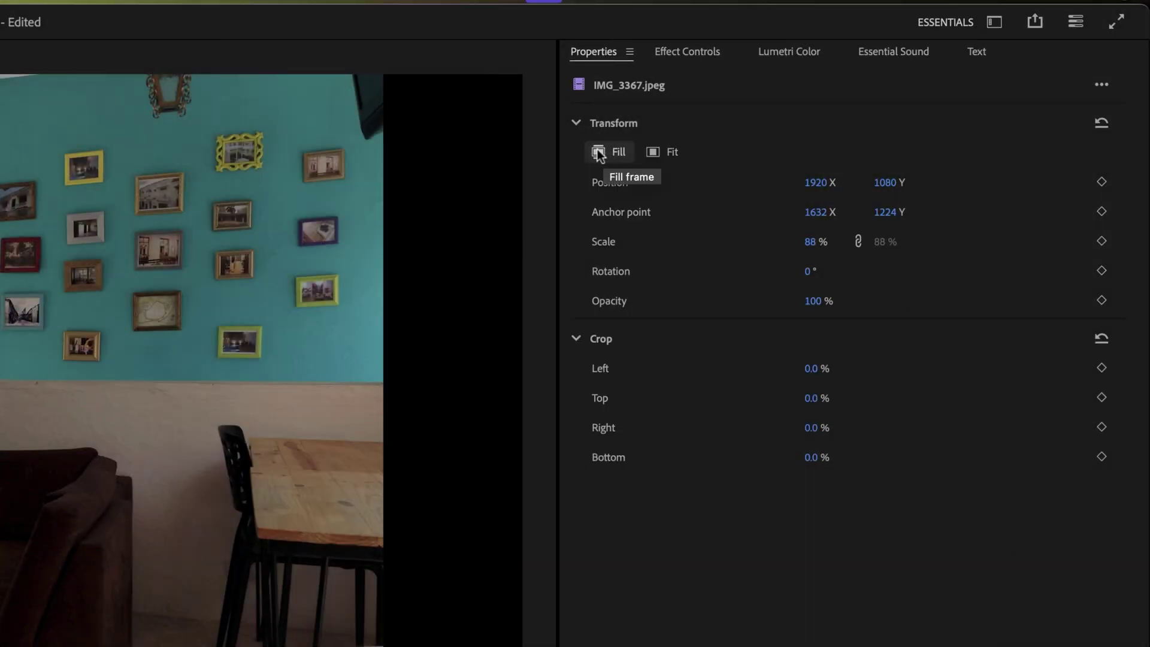
{"action": "left_click", "coordinate": [598, 152]}
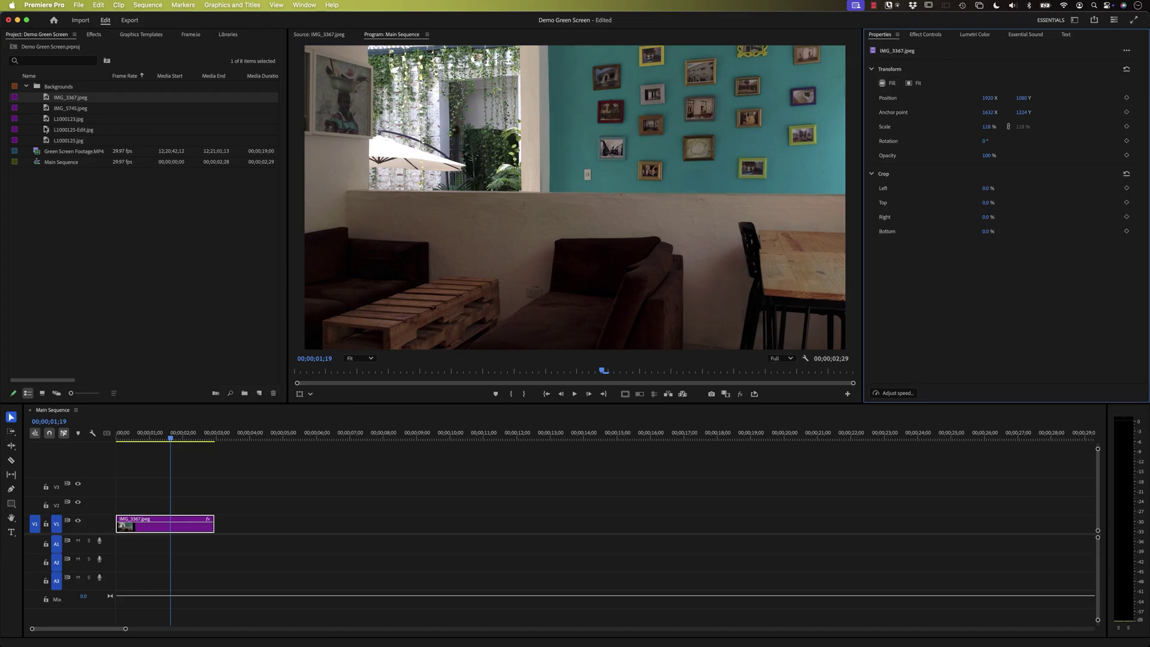
{"action": "double_click", "coordinate": [40, 152]}
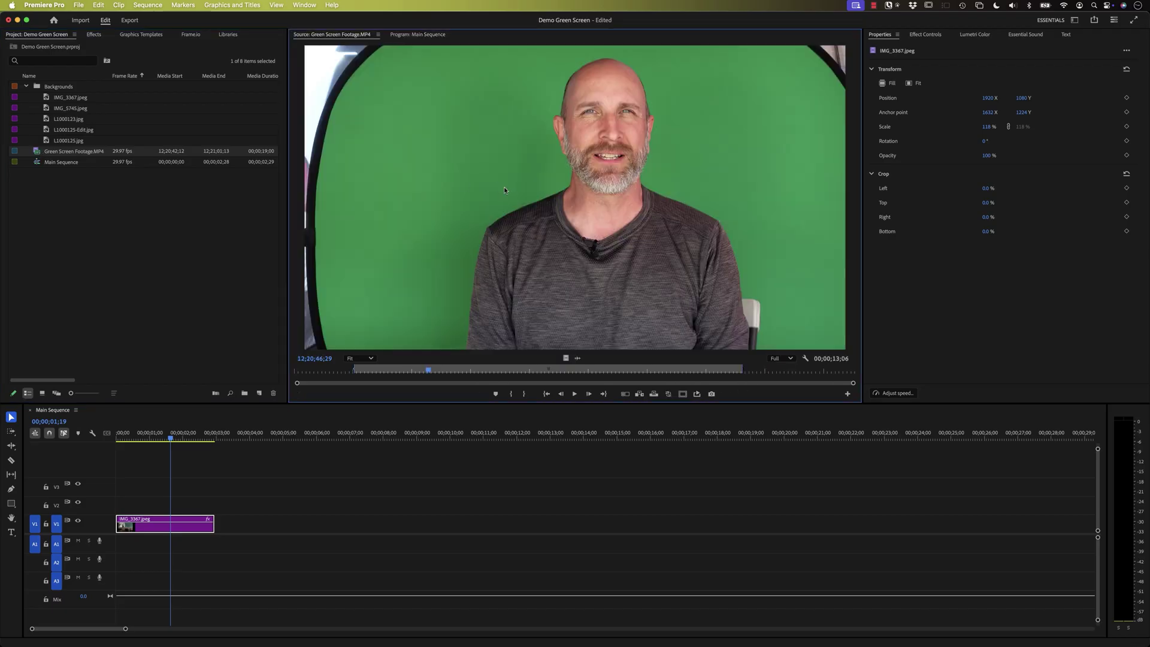
Put Green Screen Footage.MP4 on V2, stretch the café image to its 13-second length, and scrub to preview
{"action": "left_click_drag", "start_coordinate": [421, 305], "coordinate": [116, 514]}
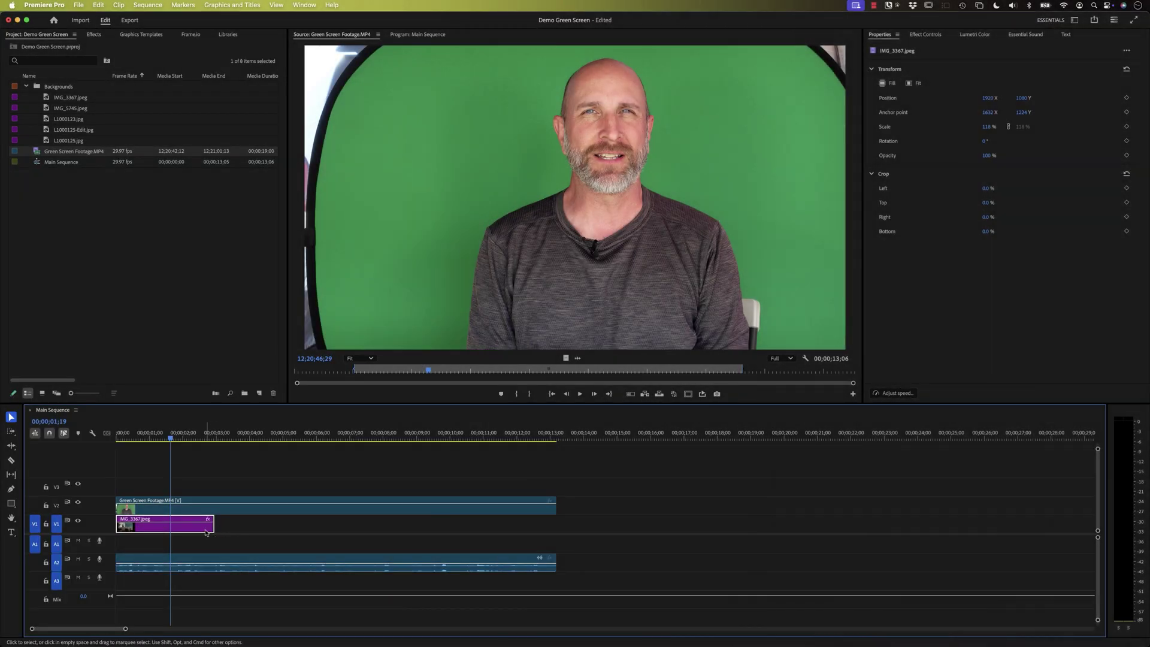
{"action": "left_click_drag", "start_coordinate": [213, 524], "coordinate": [555, 526]}
{"action": "left_click_drag", "start_coordinate": [171, 439], "coordinate": [266, 456]}
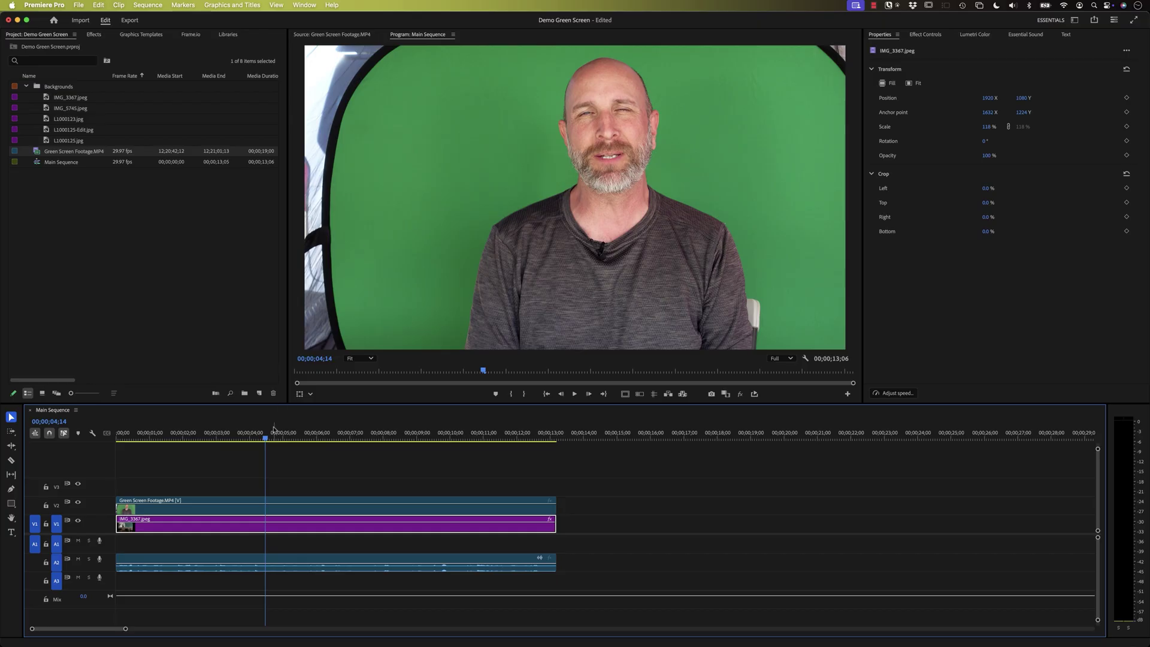
{"action": "mouse_move", "coordinate": [269, 440]}
{"action": "left_mouse_down"}
{"action": "mouse_move", "coordinate": [397, 440]}
{"action": "mouse_move", "coordinate": [172, 441]}
{"action": "mouse_move", "coordinate": [291, 442]}
{"action": "left_mouse_up"}
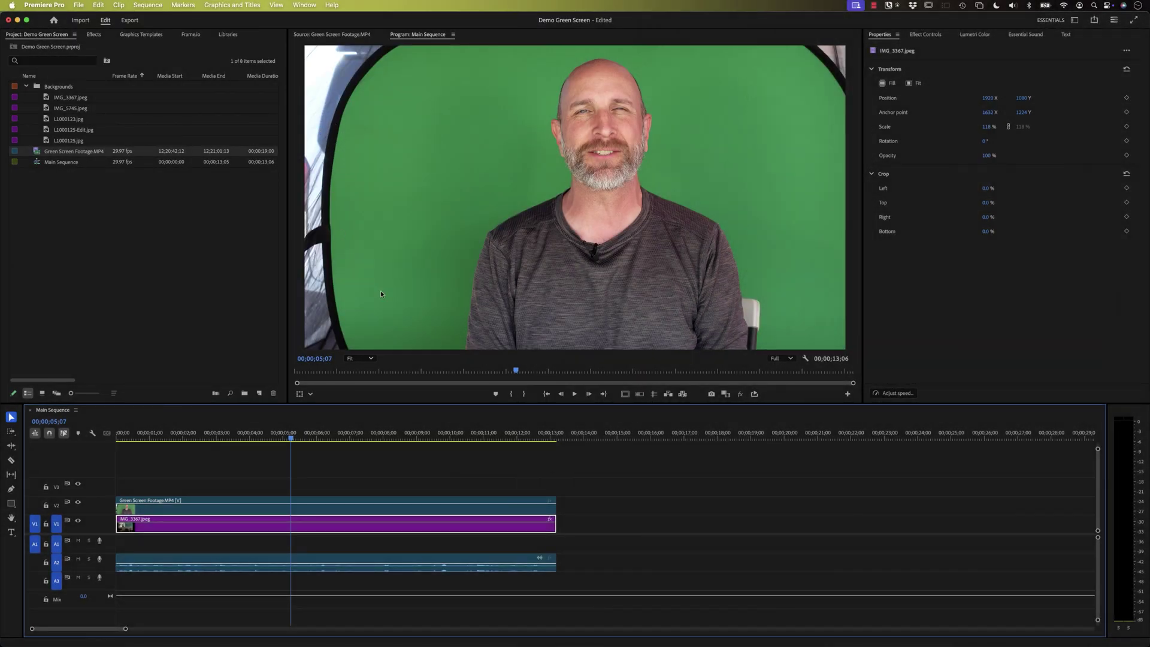
{"action": "left_click_drag", "start_coordinate": [509, 371], "coordinate": [562, 372]}
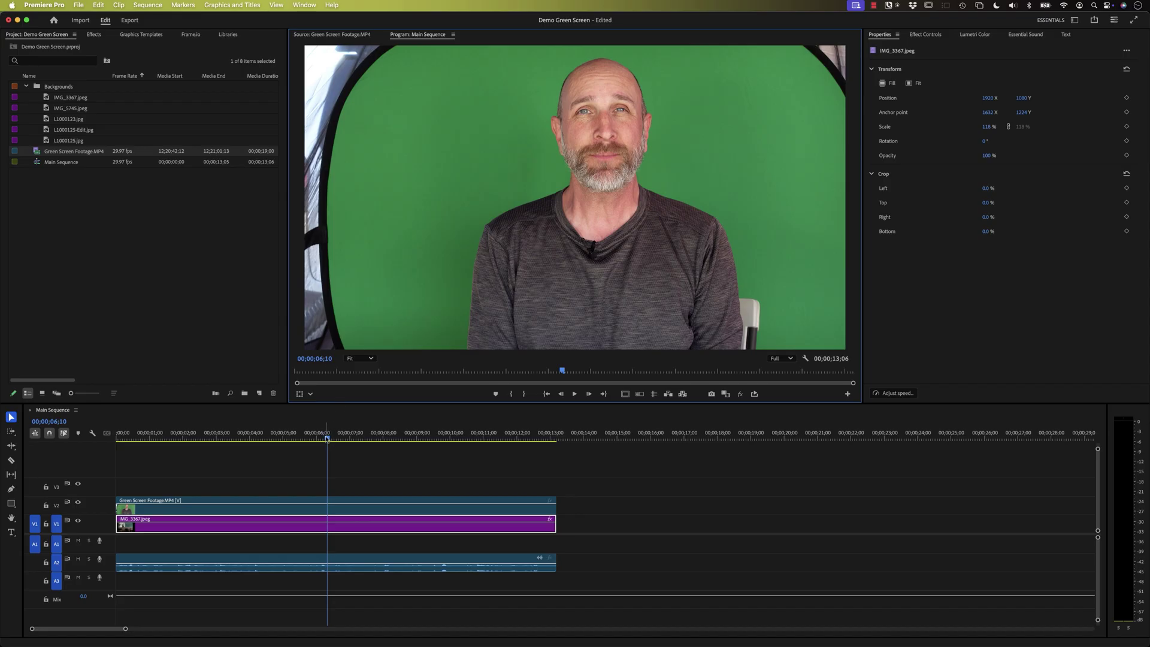
{"action": "left_click_drag", "start_coordinate": [329, 440], "coordinate": [174, 442]}
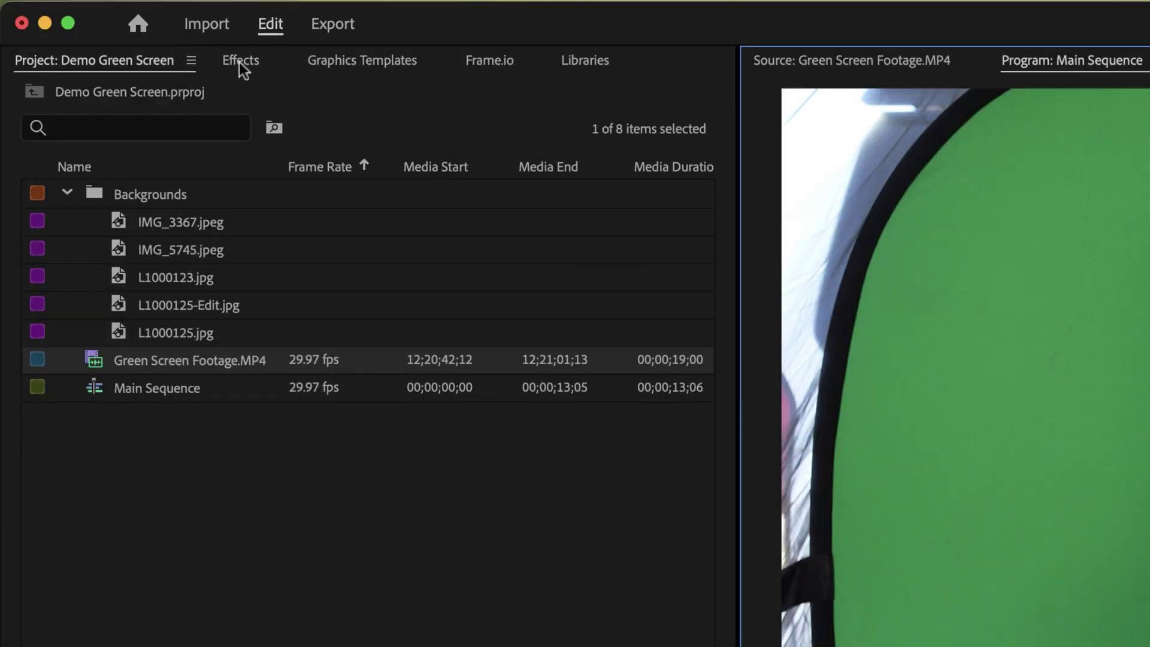
Filter the Effects panel by 'key' and select Ultra Key under Keying
{"action": "left_click", "coordinate": [240, 64]}
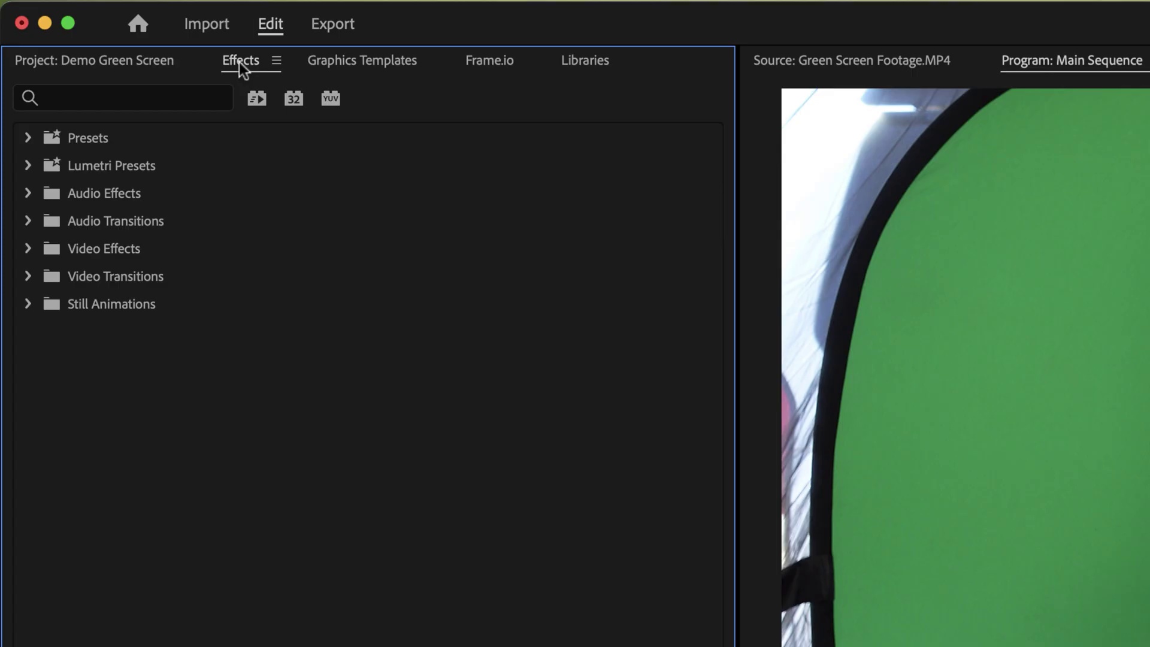
{"action": "left_click", "coordinate": [161, 95]}
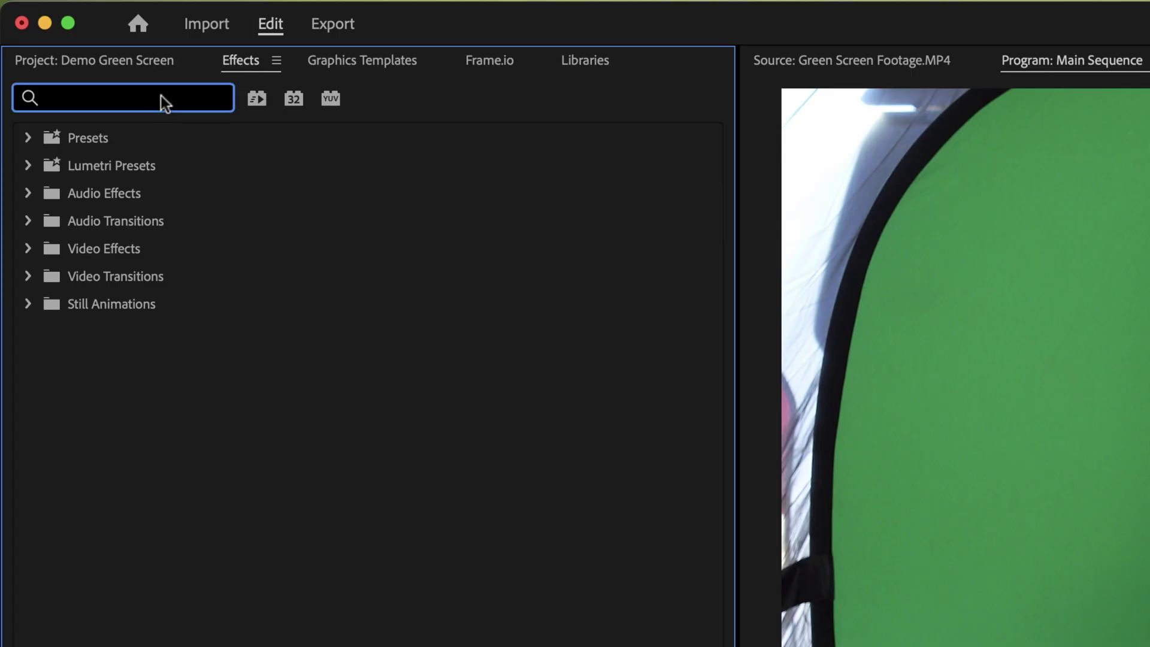
{"action": "type", "text": "key"}
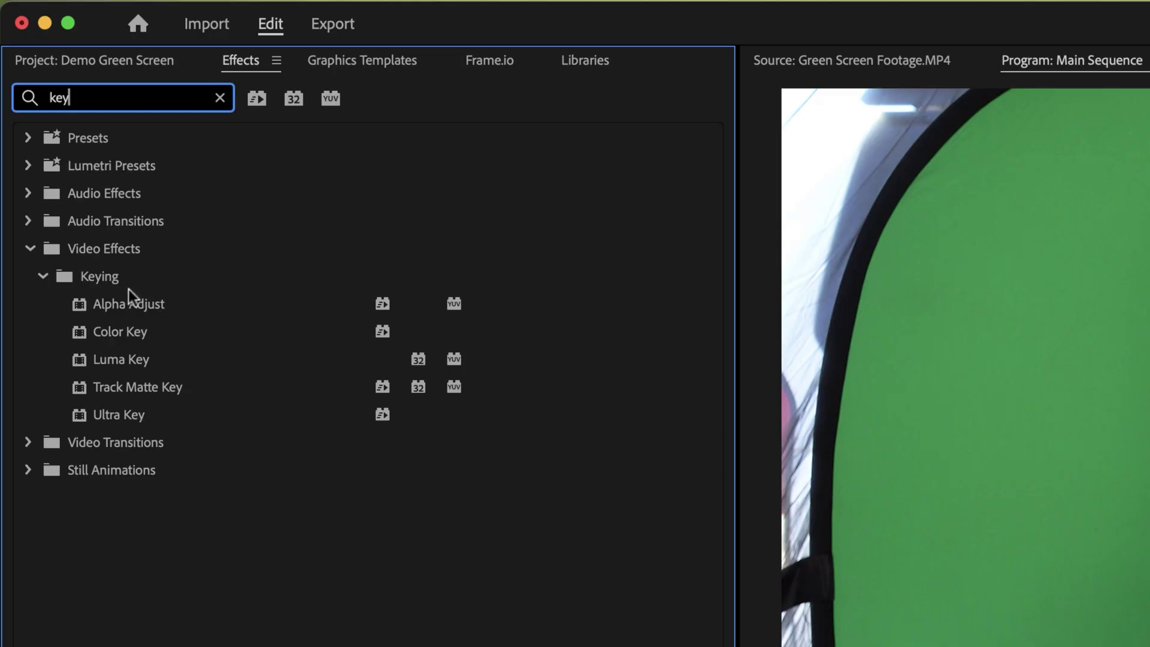
{"action": "left_click", "coordinate": [94, 417]}
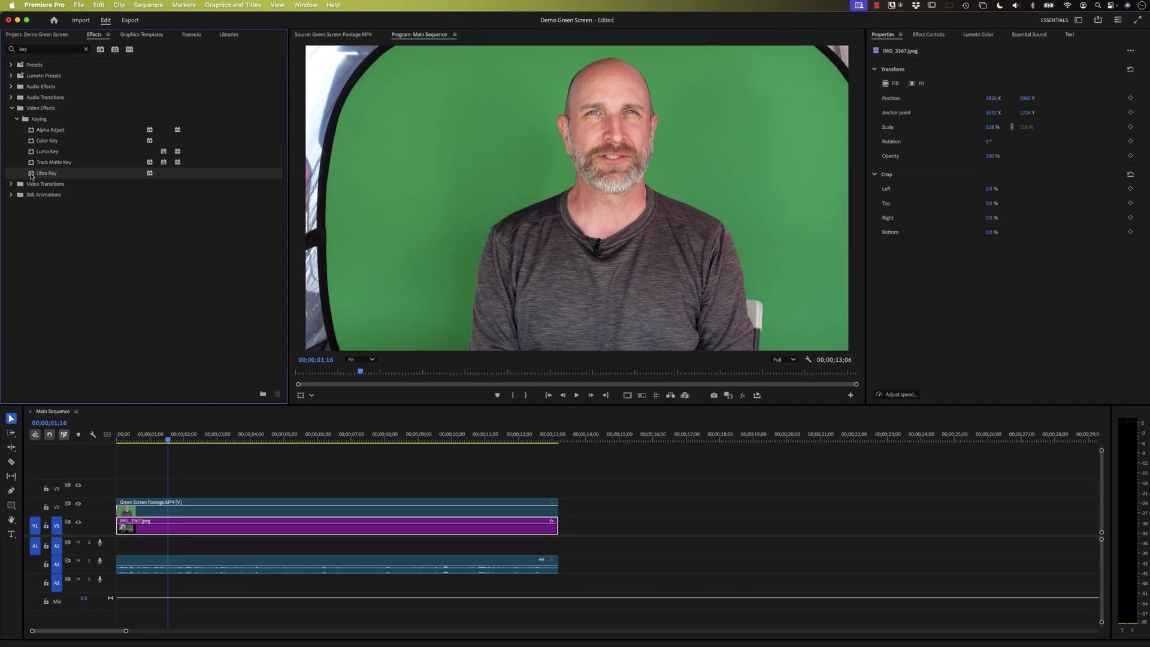
Drop Ultra Key onto Green Screen Footage.MP4 on V2 and show its settings in Effect Controls
{"action": "left_click_drag", "start_coordinate": [31, 175], "coordinate": [175, 509]}
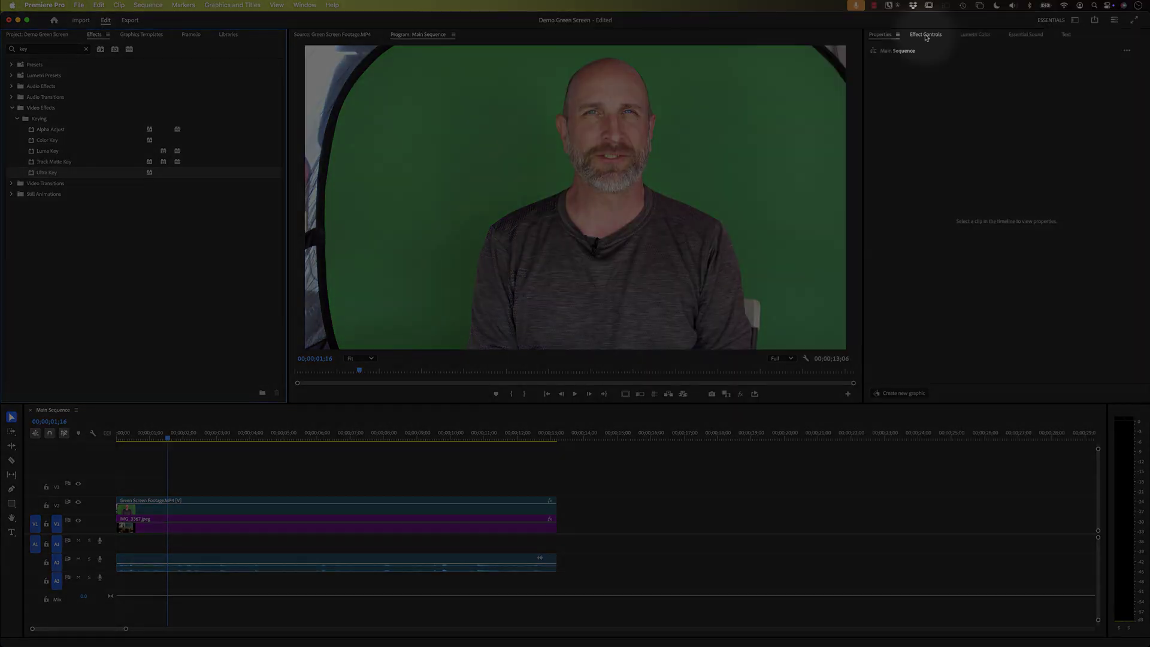
{"action": "left_click", "coordinate": [925, 36]}
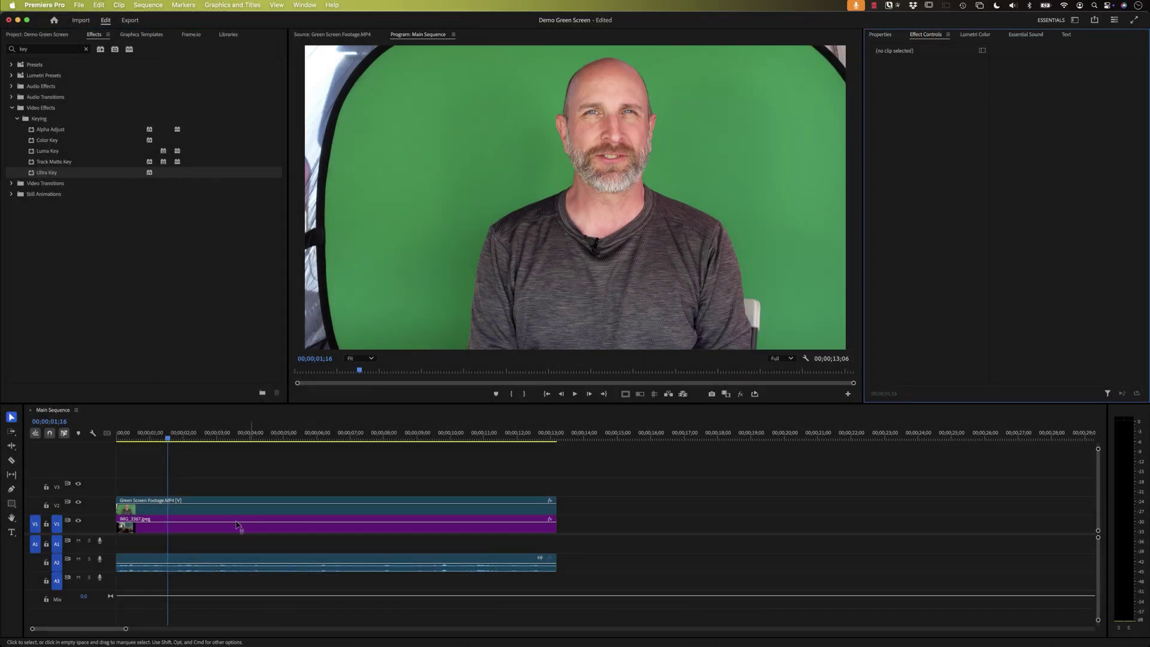
{"action": "left_click", "coordinate": [237, 511]}
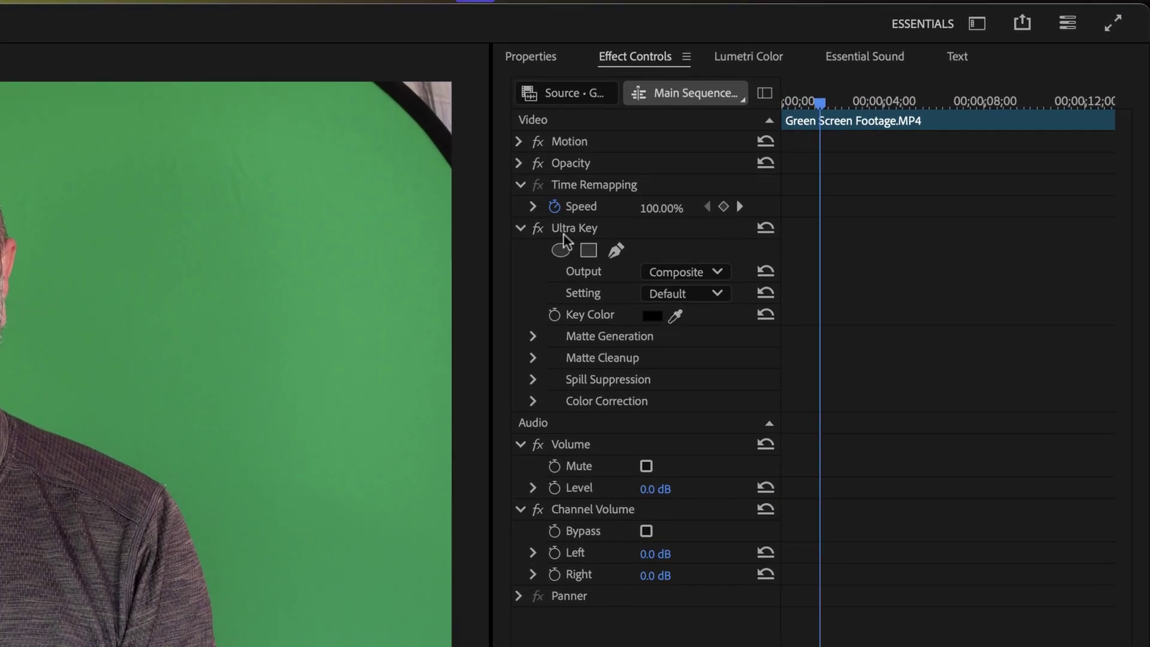
{"action": "left_click", "coordinate": [605, 229]}
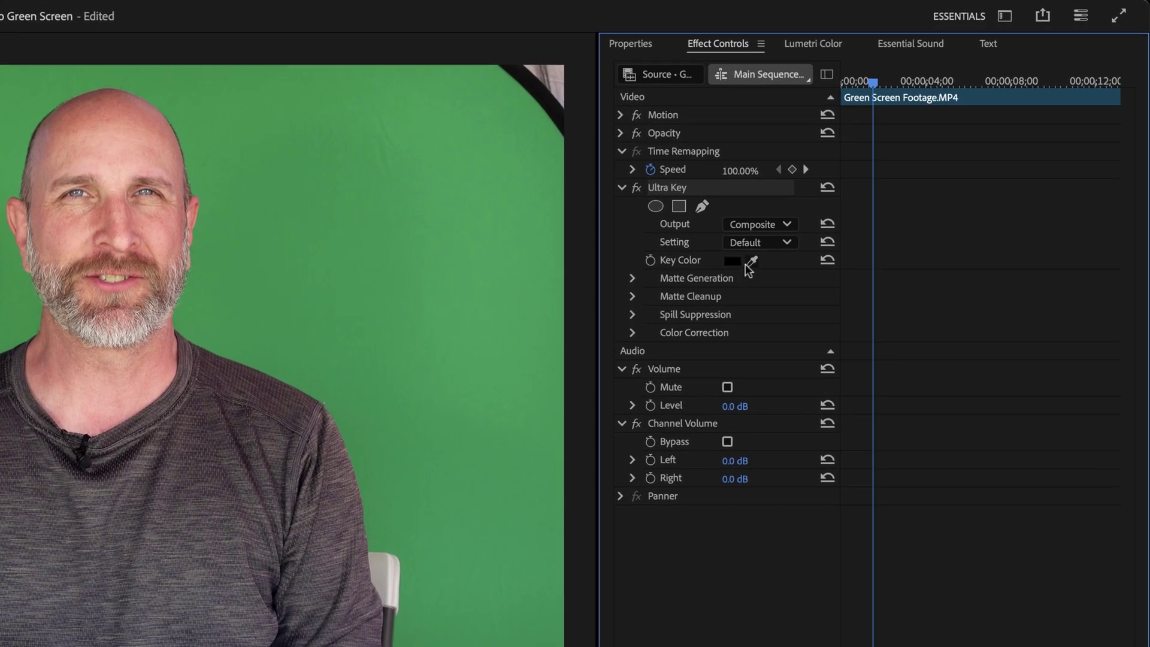
Sample the green backdrop as Ultra Key's Key Color and scrub to check the café shows through
{"action": "left_click_drag", "start_coordinate": [751, 261], "coordinate": [243, 304]}
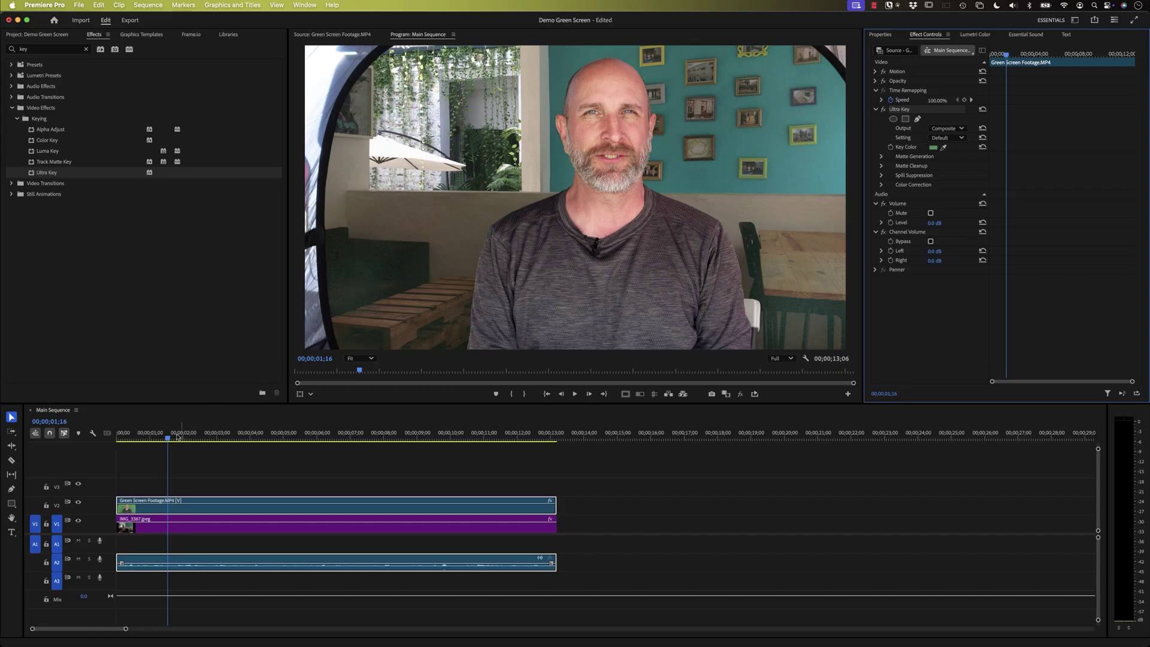
{"action": "left_click_drag", "start_coordinate": [173, 436], "coordinate": [211, 442]}
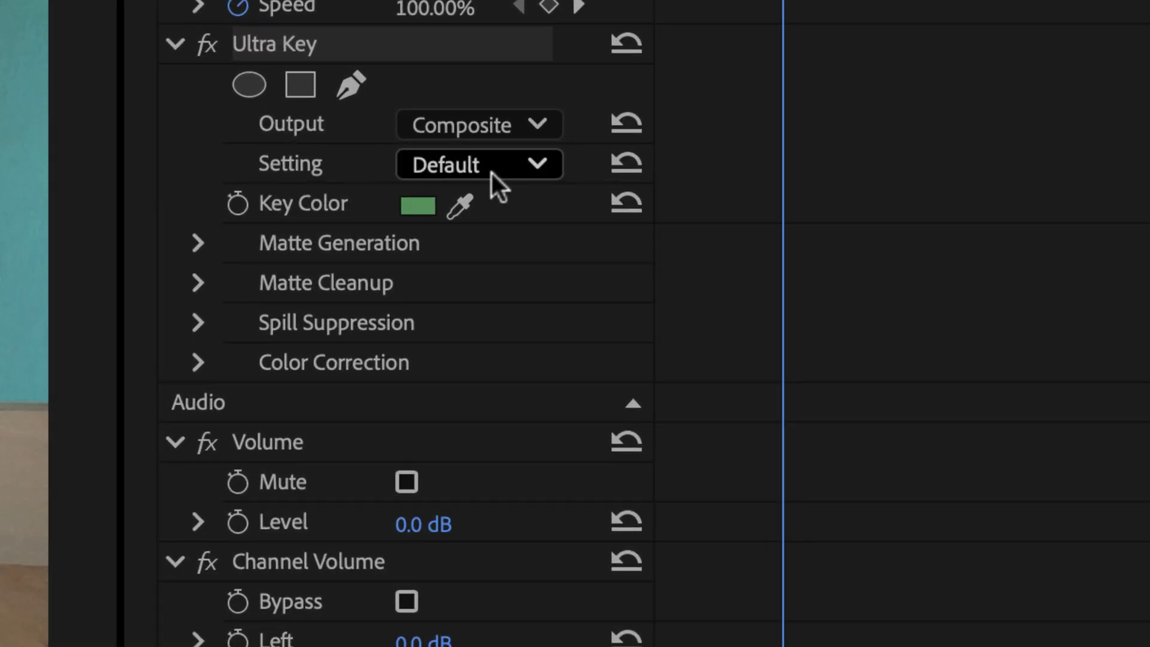
Compare Ultra Key's Relaxed and Aggressive settings, finishing on Aggressive
{"action": "left_click", "coordinate": [491, 174]}
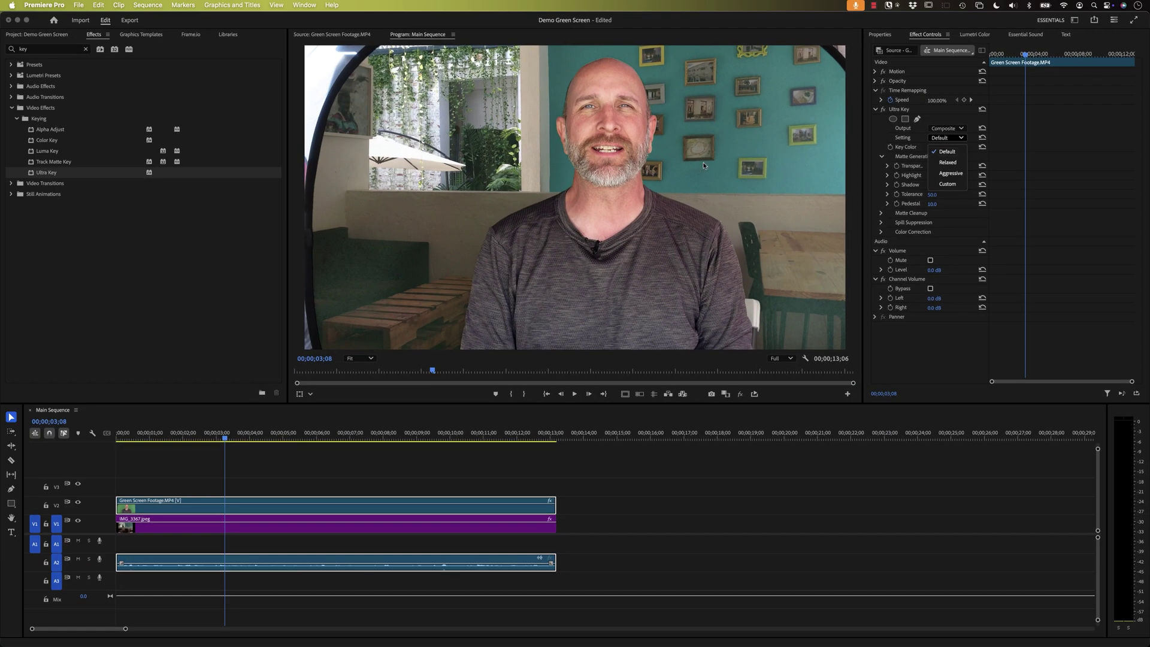
{"action": "left_click", "coordinate": [948, 164]}
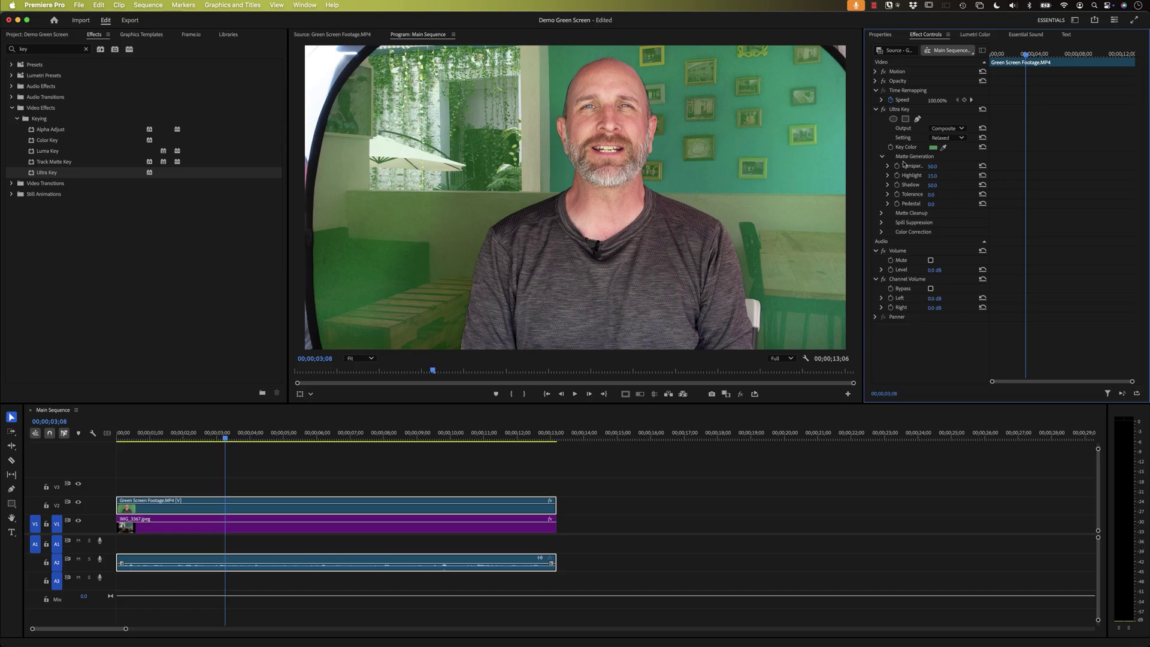
{"action": "left_click", "coordinate": [962, 139]}
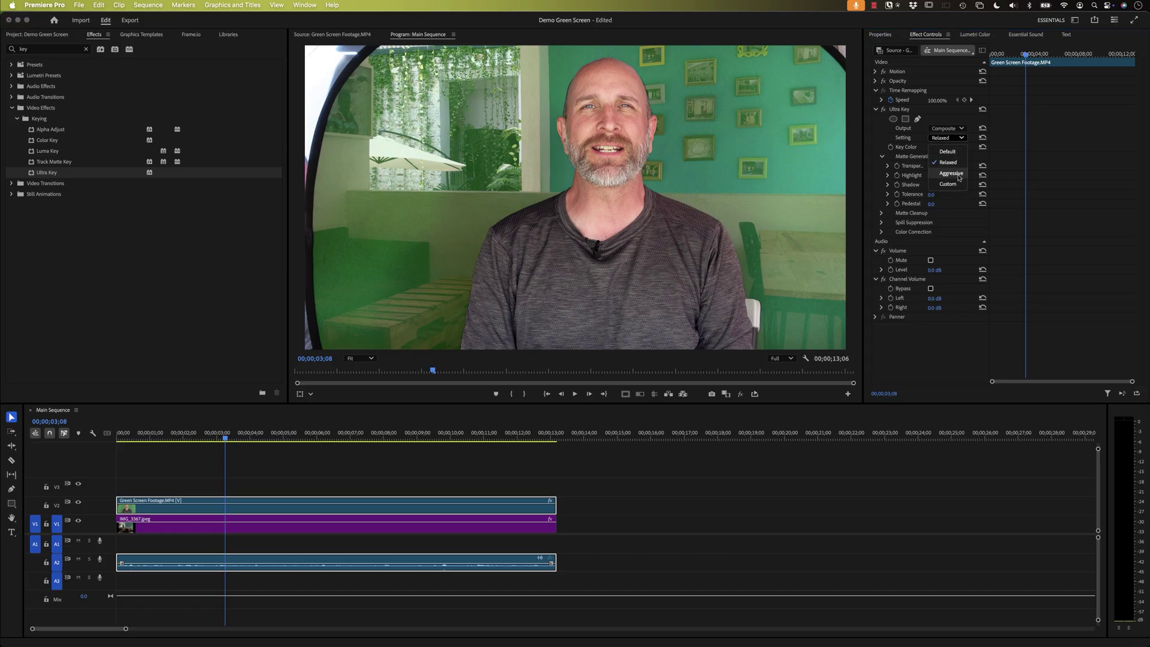
{"action": "left_click", "coordinate": [958, 176]}
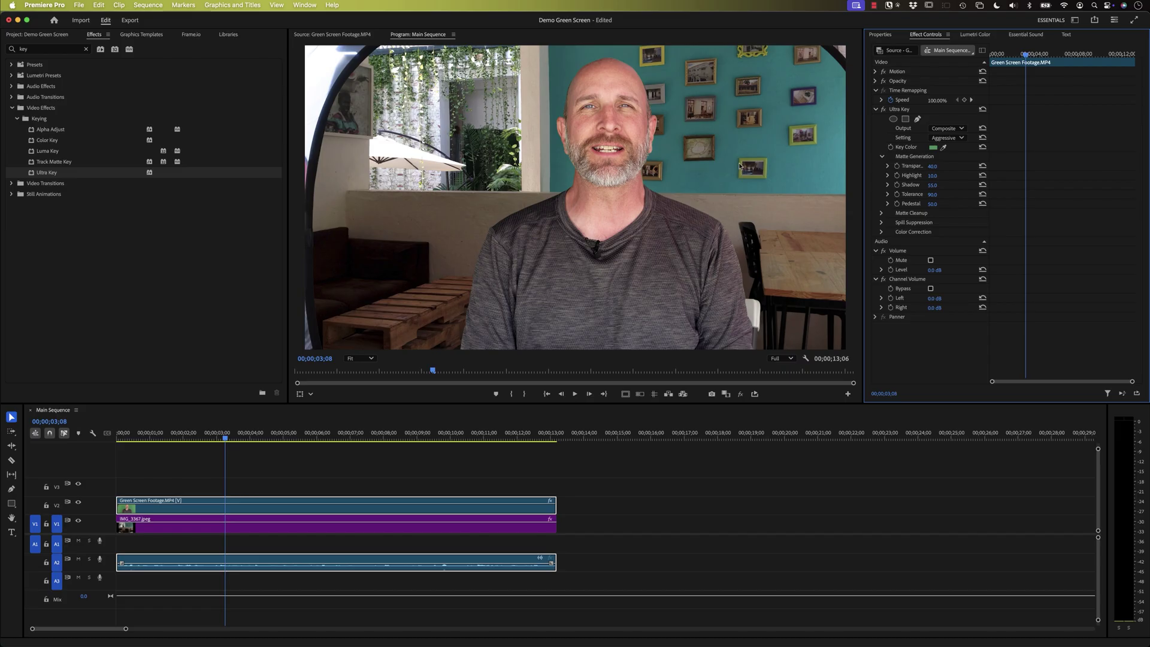
{"action": "key", "text": "Up"}
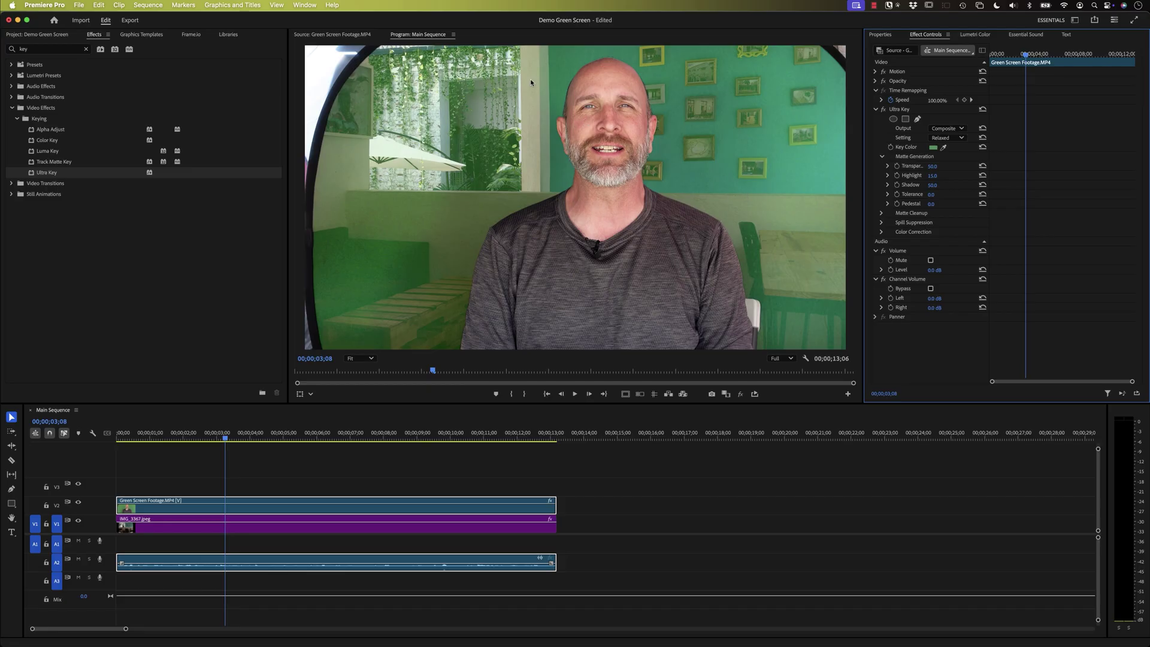
{"action": "left_click", "coordinate": [945, 137]}
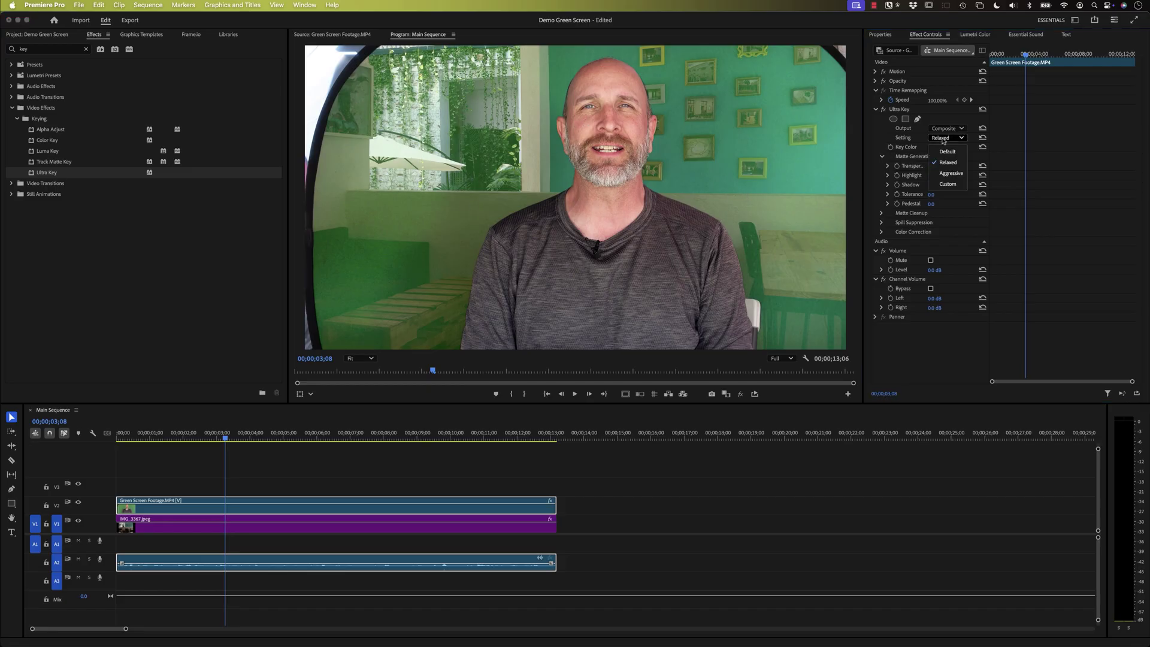
{"action": "left_click", "coordinate": [946, 173]}
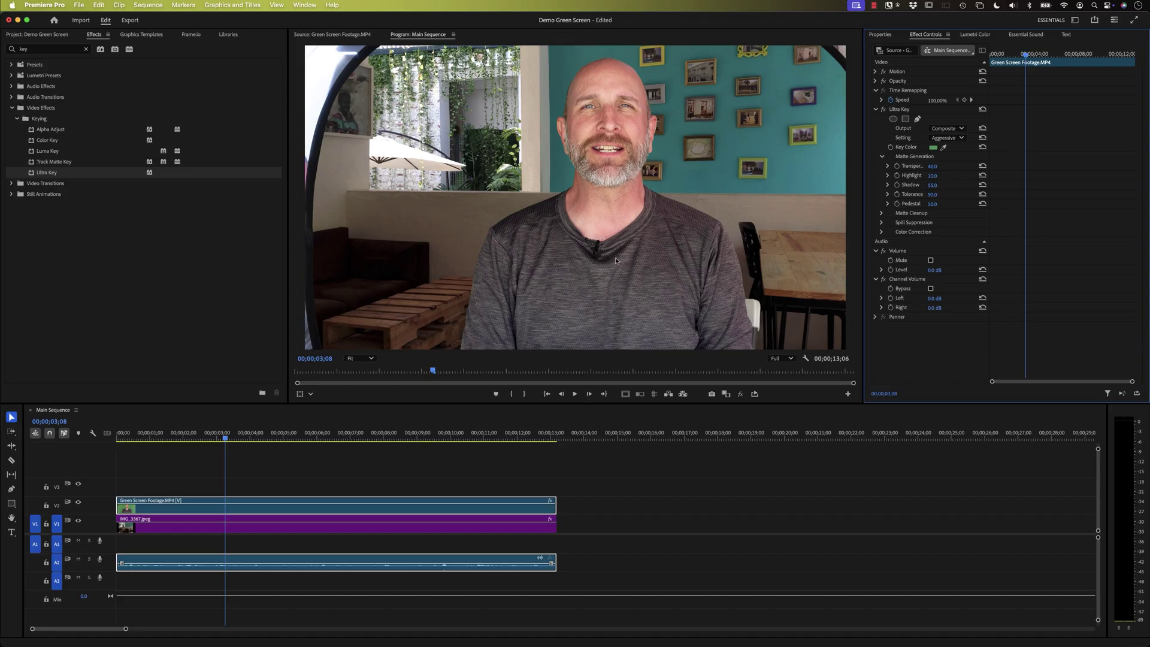
Adjust Matte Generation Transparency to 55 and Tolerance to 100, then restore the Aggressive preset values
{"action": "left_click", "coordinate": [960, 138]}
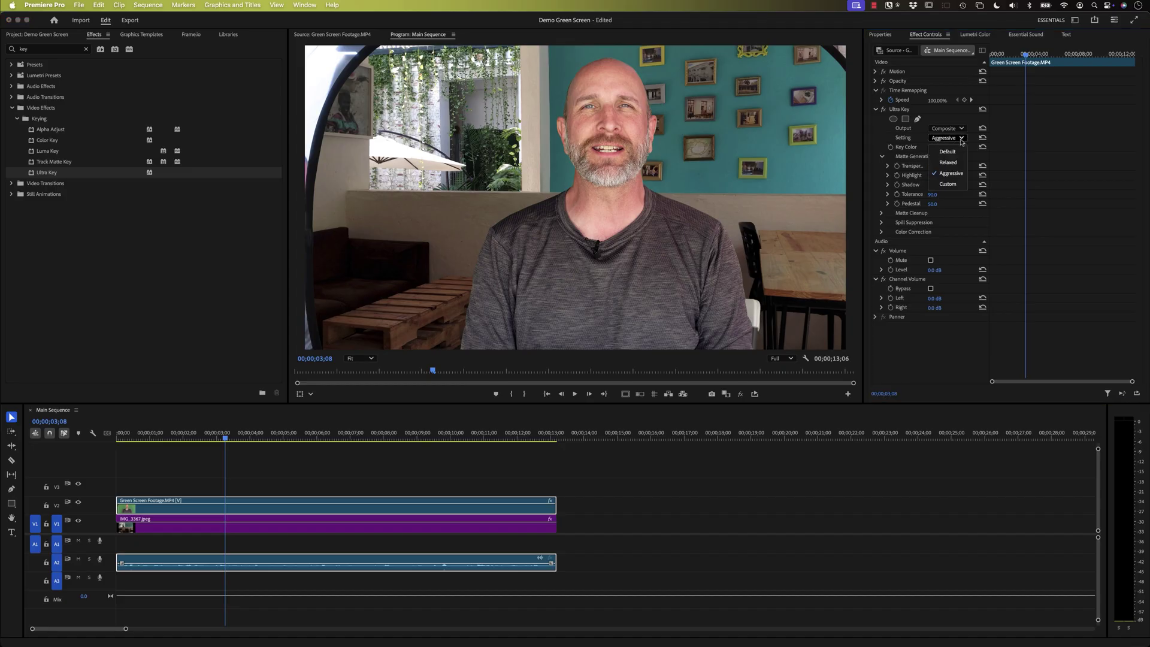
{"action": "left_click", "coordinate": [951, 173]}
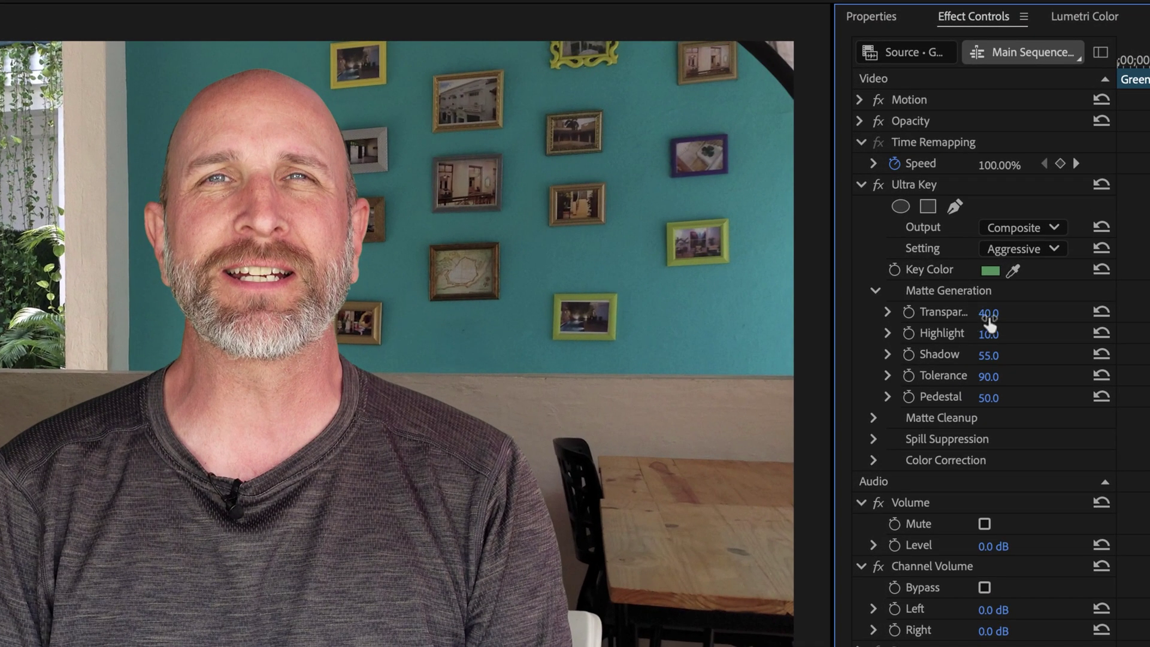
{"action": "left_click_drag", "start_coordinate": [989, 323], "coordinate": [970, 375]}
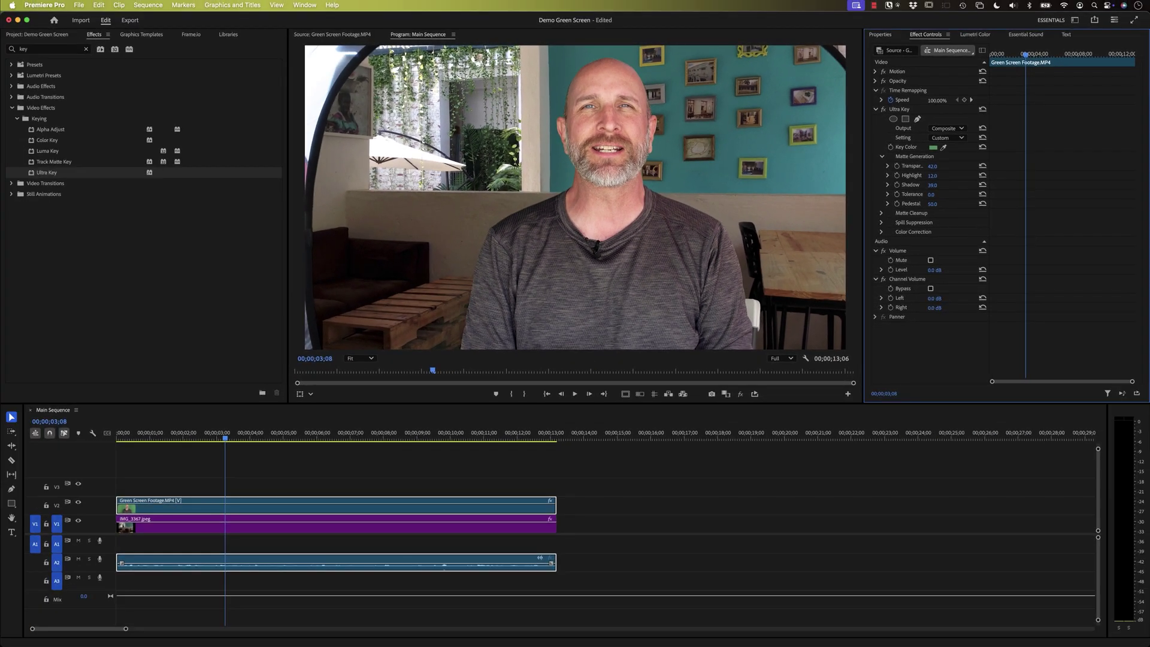
{"action": "left_click_drag", "start_coordinate": [931, 194], "coordinate": [979, 203]}
{"action": "left_click", "coordinate": [961, 138]}
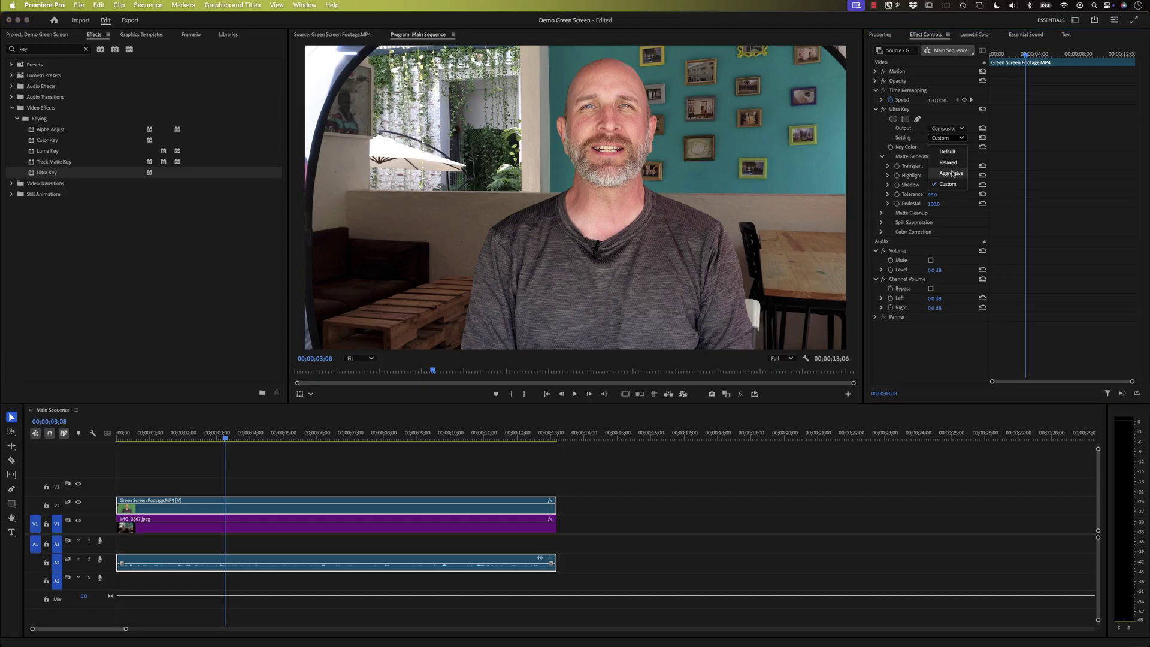
{"action": "left_click", "coordinate": [952, 173]}
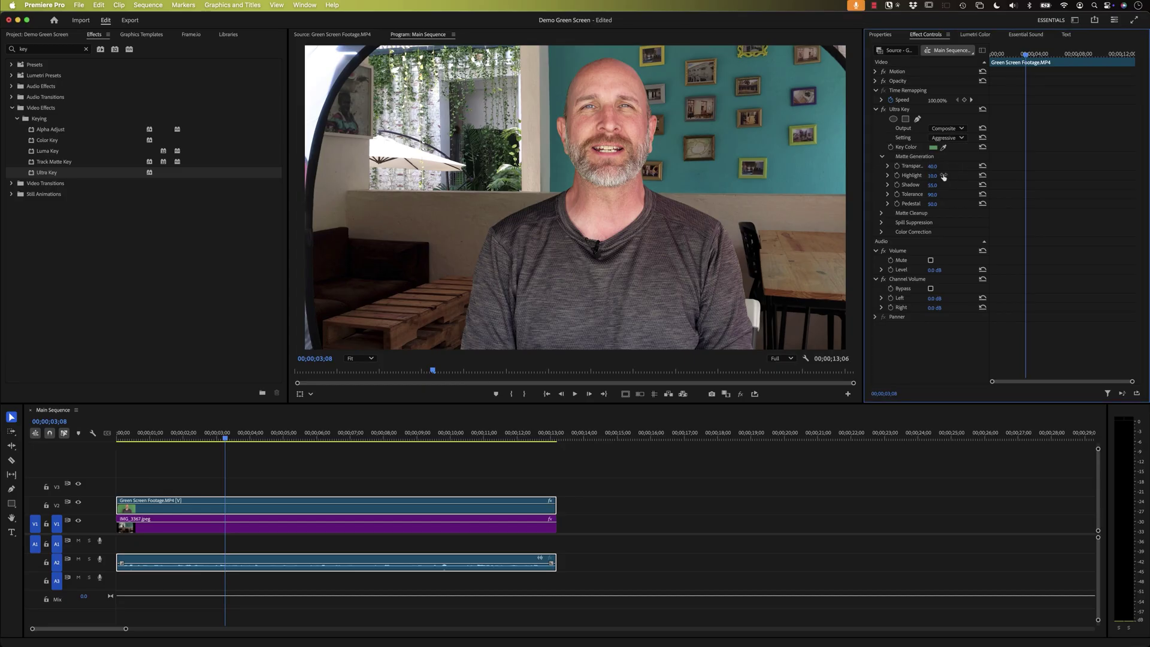
{"action": "left_click", "coordinate": [179, 437]}
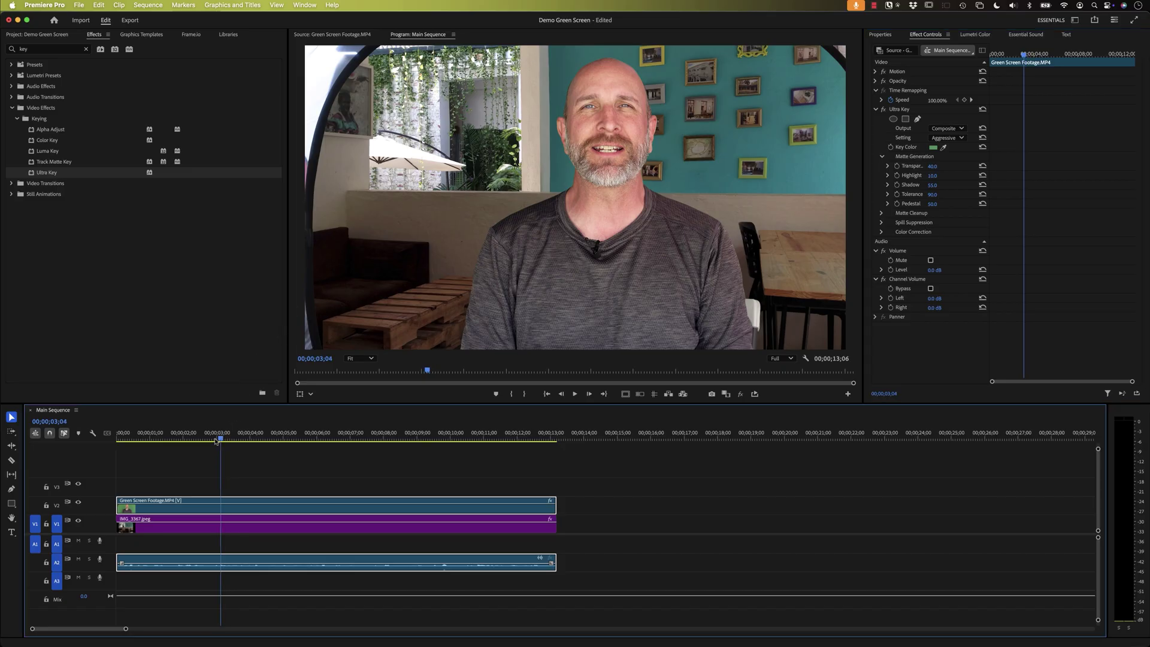
{"action": "key", "text": "space"}
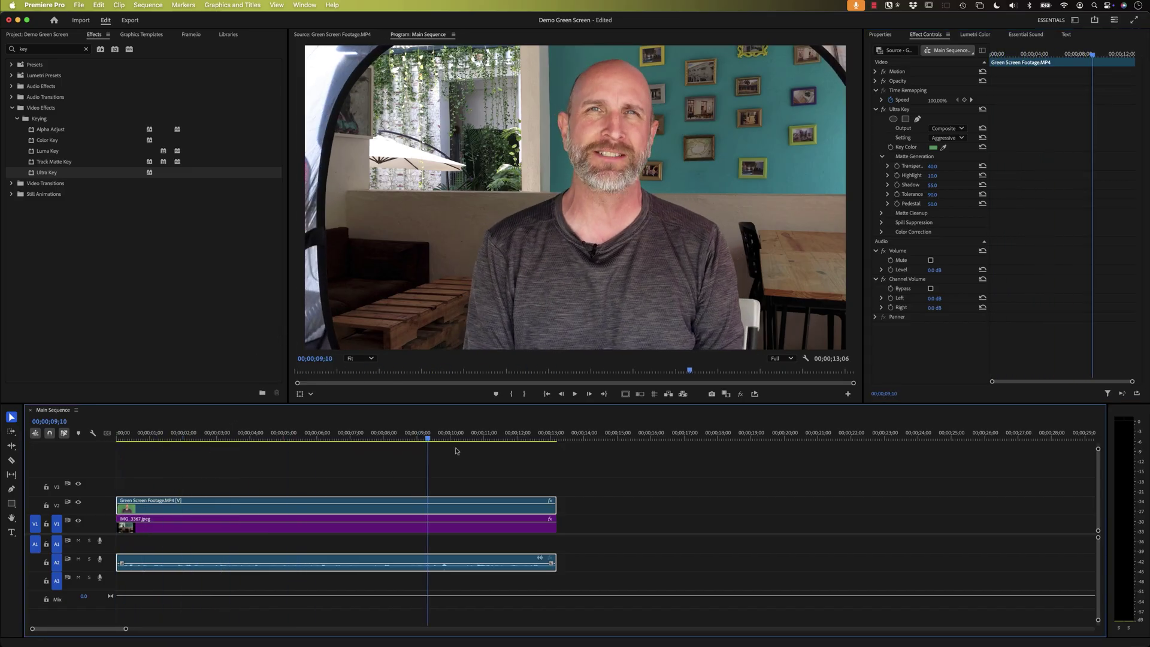
{"action": "mouse_move", "coordinate": [188, 436]}
{"action": "left_mouse_down"}
{"action": "mouse_move", "coordinate": [129, 436]}
{"action": "mouse_move", "coordinate": [177, 436]}
{"action": "left_mouse_up"}
{"action": "key", "text": "space"}
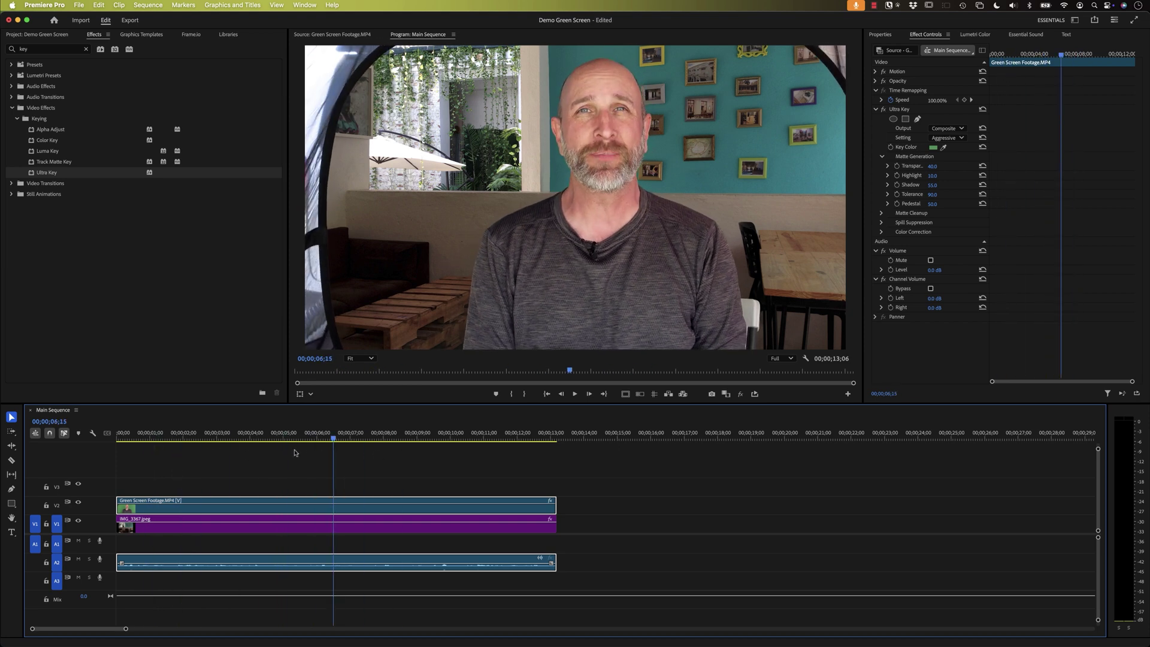
{"action": "mouse_move", "coordinate": [279, 436]}
{"action": "left_mouse_down"}
{"action": "mouse_move", "coordinate": [300, 436]}
{"action": "mouse_move", "coordinate": [164, 436]}
{"action": "mouse_move", "coordinate": [323, 452]}
{"action": "mouse_move", "coordinate": [241, 452]}
{"action": "mouse_move", "coordinate": [294, 451]}
{"action": "left_mouse_up"}
{"action": "left_click", "coordinate": [294, 438]}
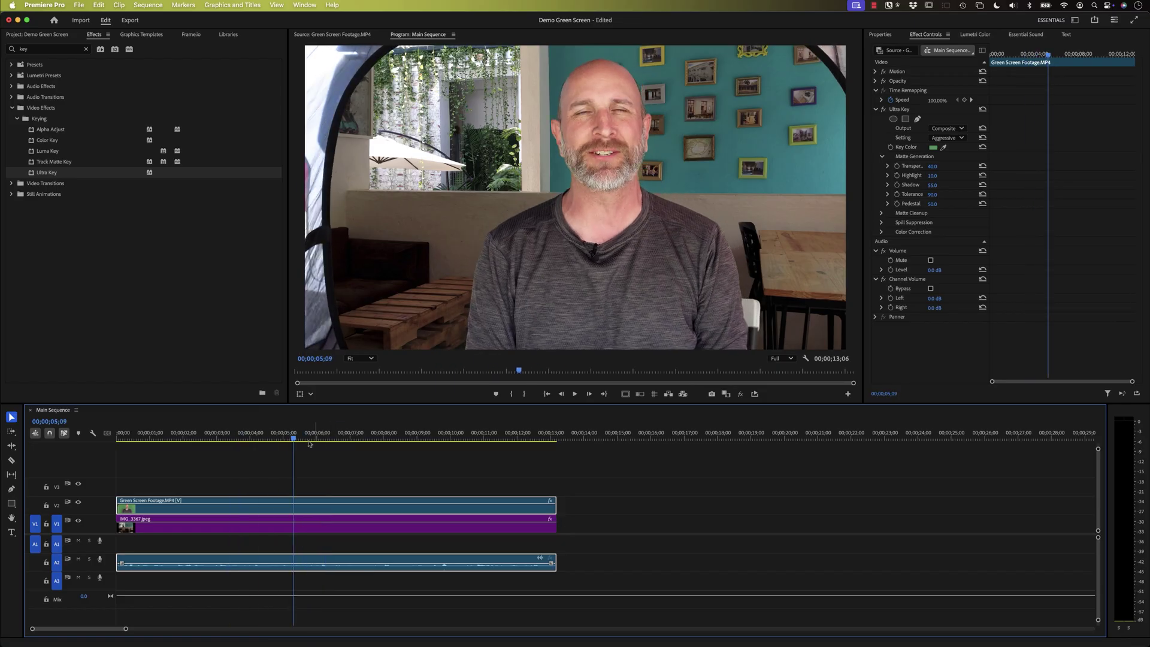
{"action": "left_click", "coordinate": [259, 438]}
{"action": "mouse_move", "coordinate": [231, 443]}
{"action": "left_mouse_down"}
{"action": "mouse_move", "coordinate": [180, 447]}
{"action": "mouse_move", "coordinate": [266, 451]}
{"action": "mouse_move", "coordinate": [253, 449]}
{"action": "left_mouse_up"}
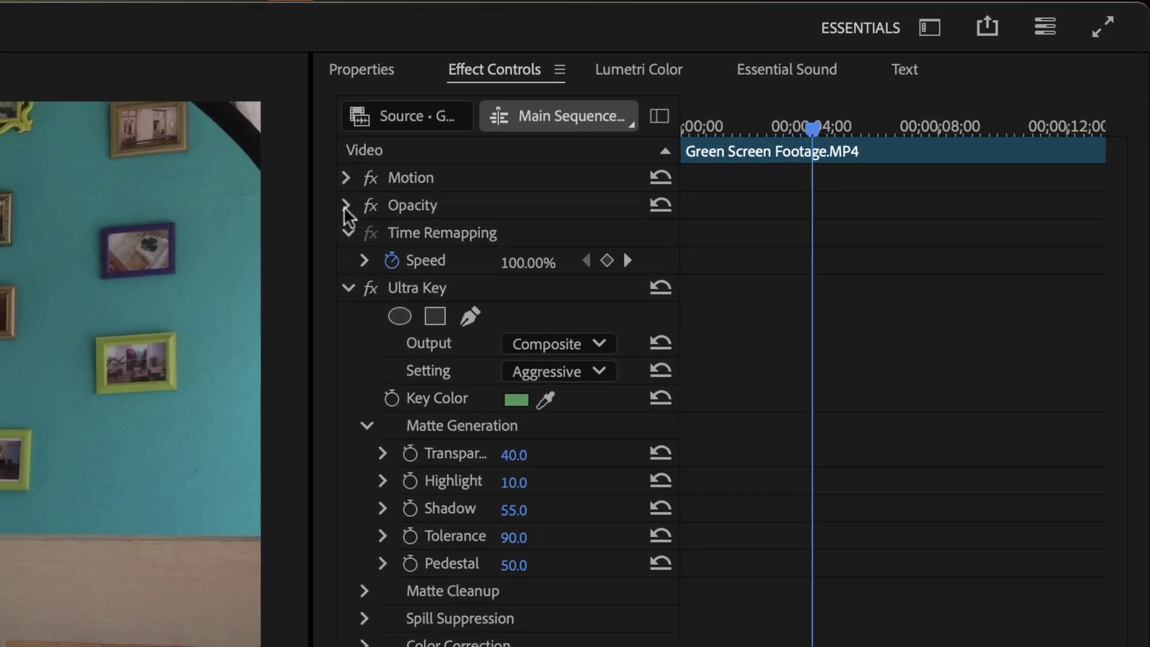
Start a free draw bezier Opacity mask on the green-screen clip with the monitor at 50%
{"action": "left_click", "coordinate": [346, 206]}
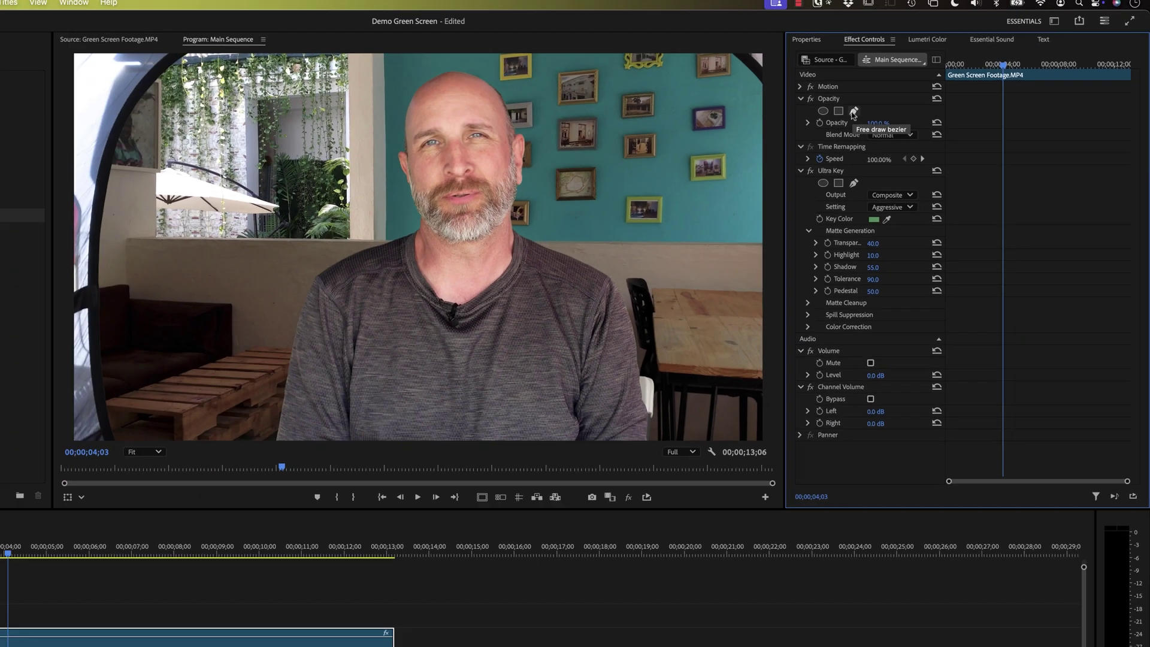
{"action": "left_click", "coordinate": [469, 233]}
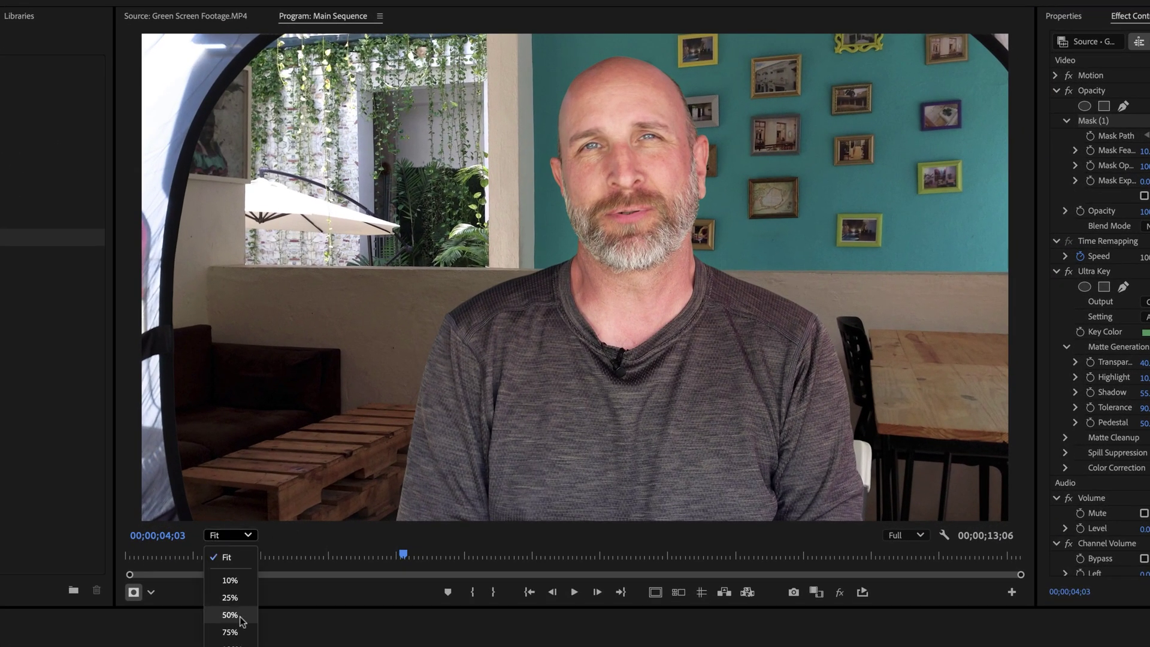
{"action": "left_click", "coordinate": [230, 615]}
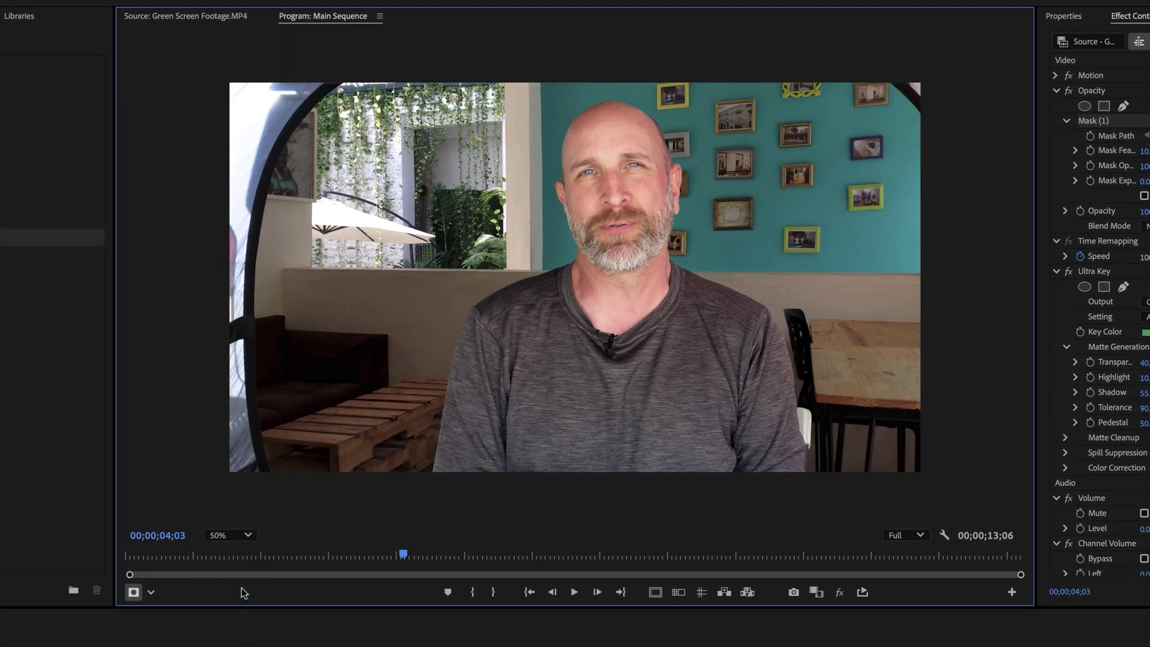
Draw a closed mask around the frame, curving the left edge in past the dark arc
{"action": "left_click", "coordinate": [866, 71]}
{"action": "left_click", "coordinate": [928, 134]}
{"action": "left_click", "coordinate": [926, 480]}
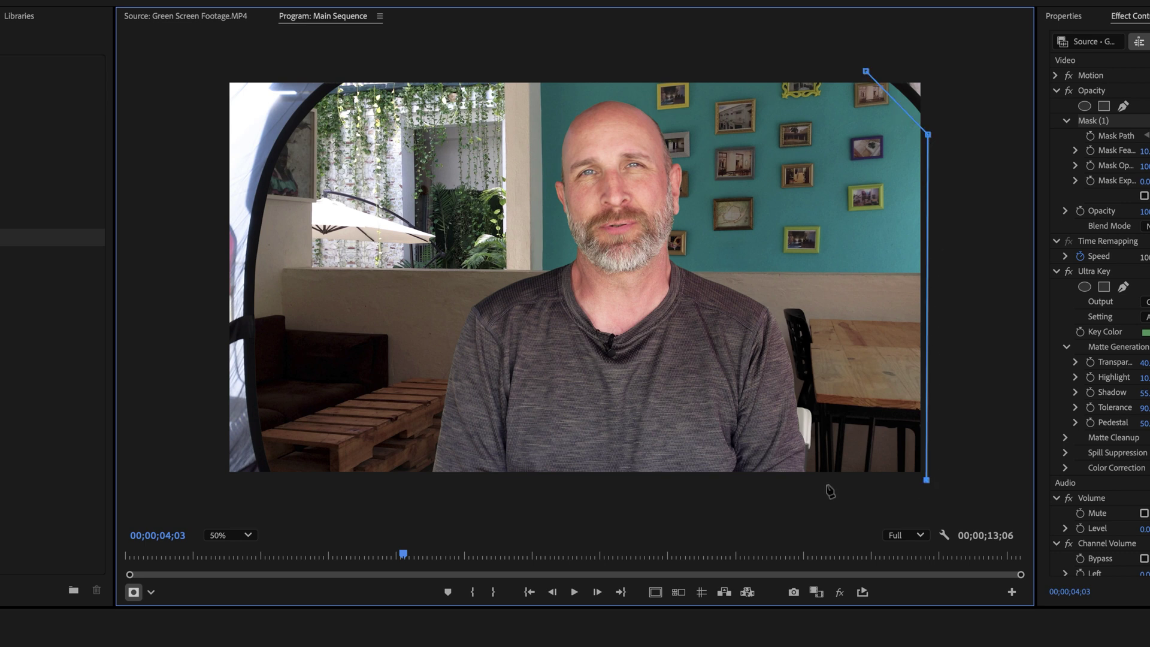
{"action": "left_click", "coordinate": [285, 489]}
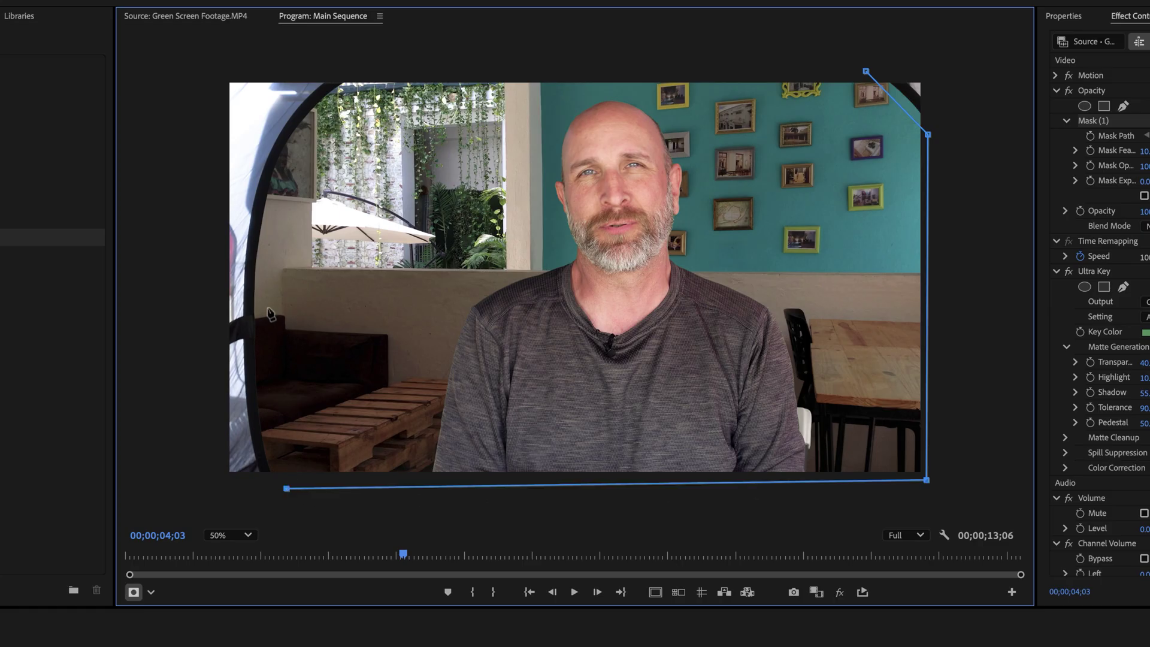
{"action": "left_click_drag", "start_coordinate": [267, 303], "coordinate": [279, 252]}
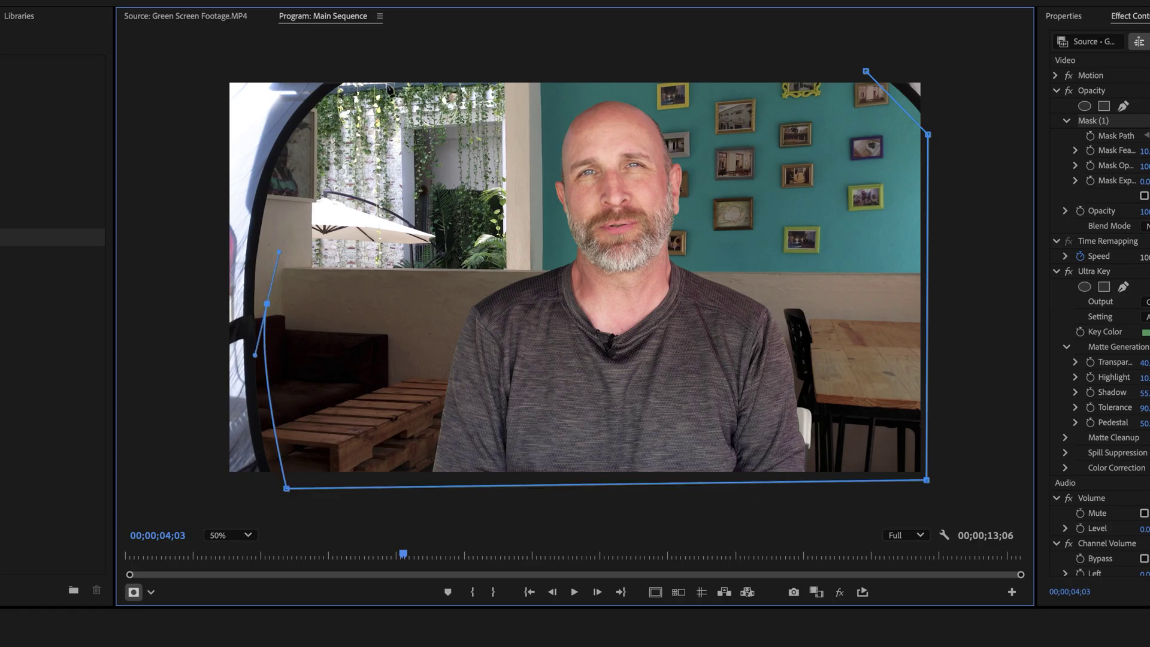
{"action": "left_click", "coordinate": [363, 75]}
{"action": "left_click", "coordinate": [866, 71]}
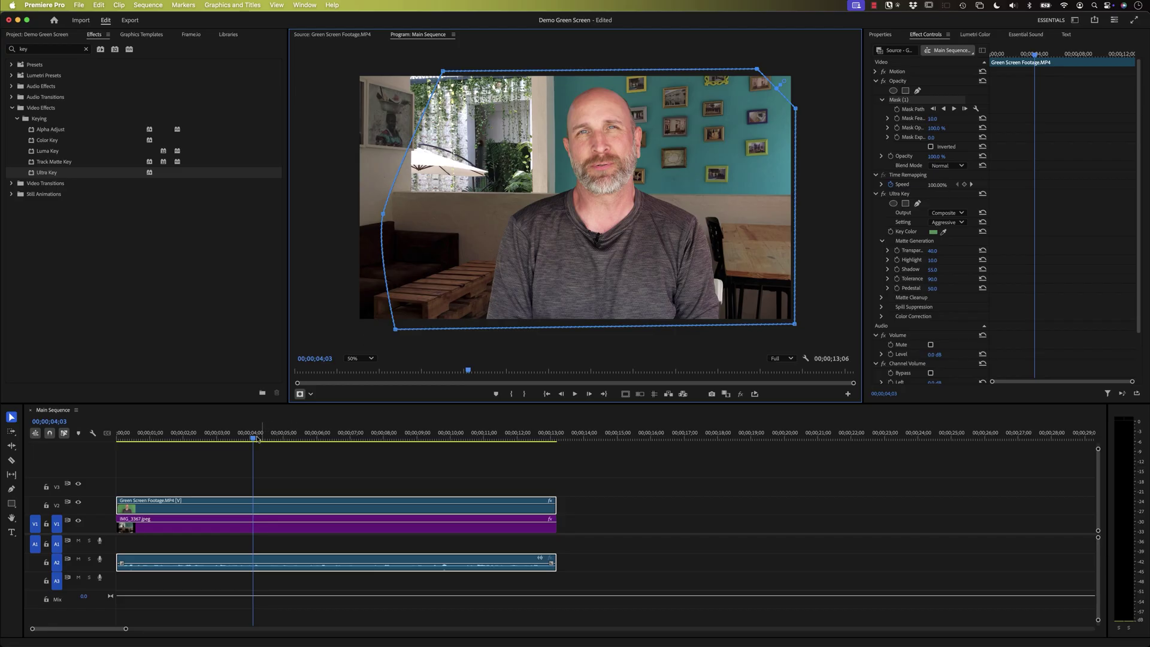
Pull the mask's top-right vertex inward and curve its top edge, scrubbing to confirm the dark edge is gone
{"action": "left_click_drag", "start_coordinate": [256, 438], "coordinate": [321, 439]}
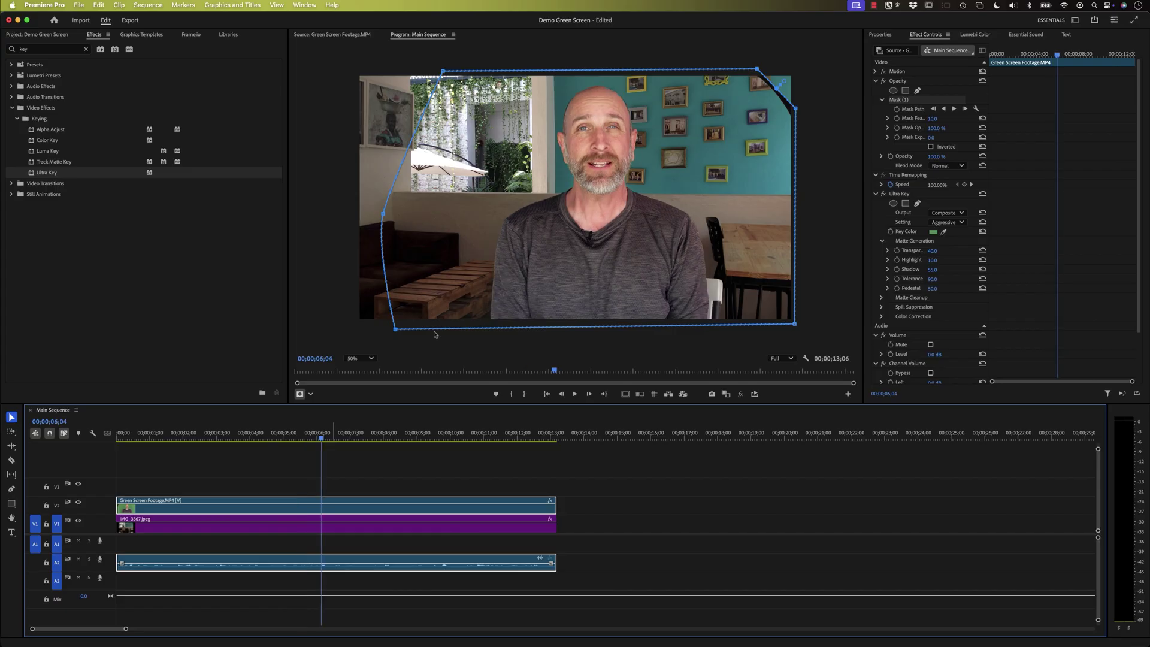
{"action": "left_click", "coordinate": [756, 70]}
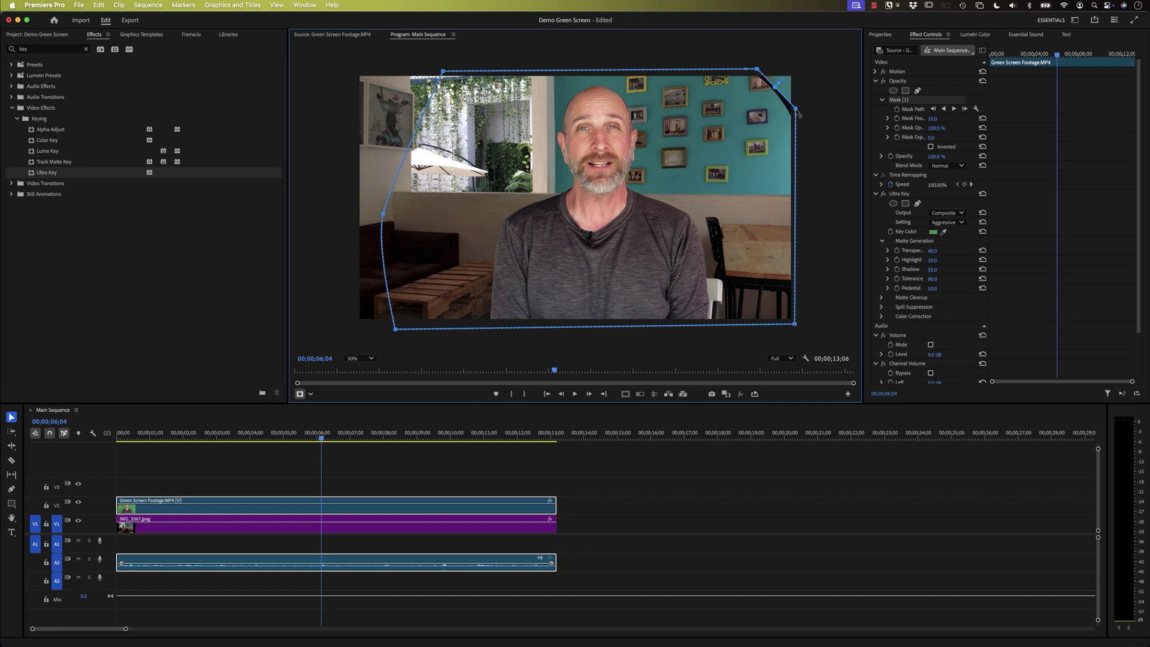
{"action": "left_click_drag", "start_coordinate": [798, 113], "coordinate": [788, 117]}
{"action": "left_click_drag", "start_coordinate": [761, 75], "coordinate": [789, 122]}
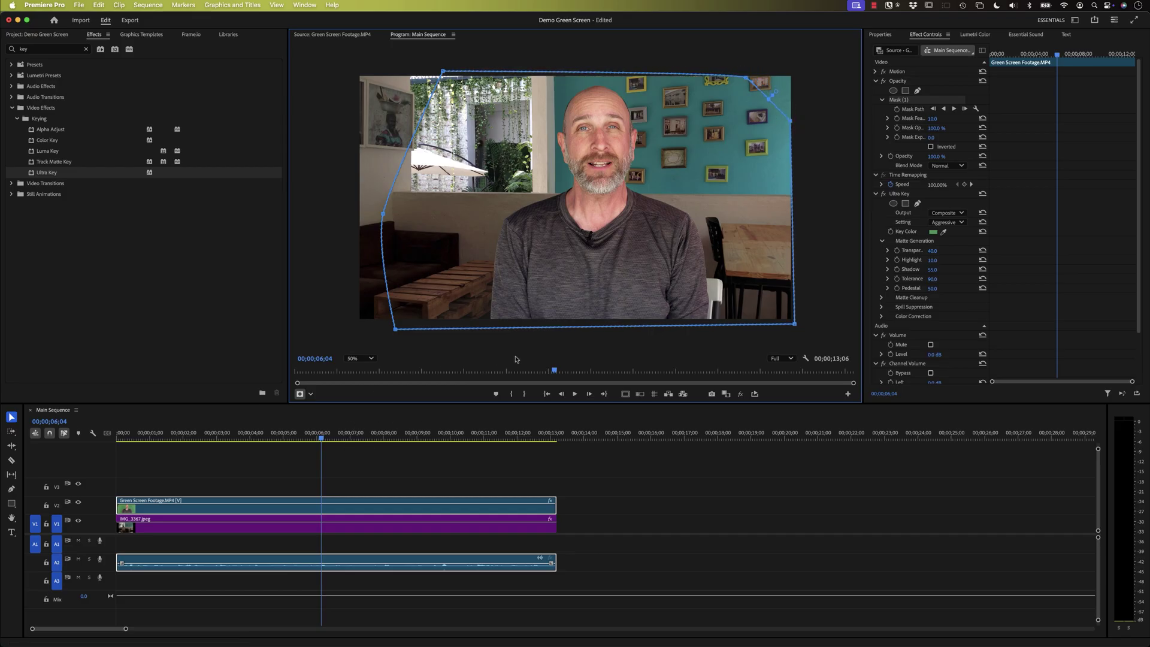
{"action": "left_click", "coordinate": [349, 438]}
{"action": "left_click_drag", "start_coordinate": [374, 441], "coordinate": [171, 454]}
Select the café image IMG_3367.jpeg on V1 and show its transform properties
{"action": "left_click", "coordinate": [317, 467]}
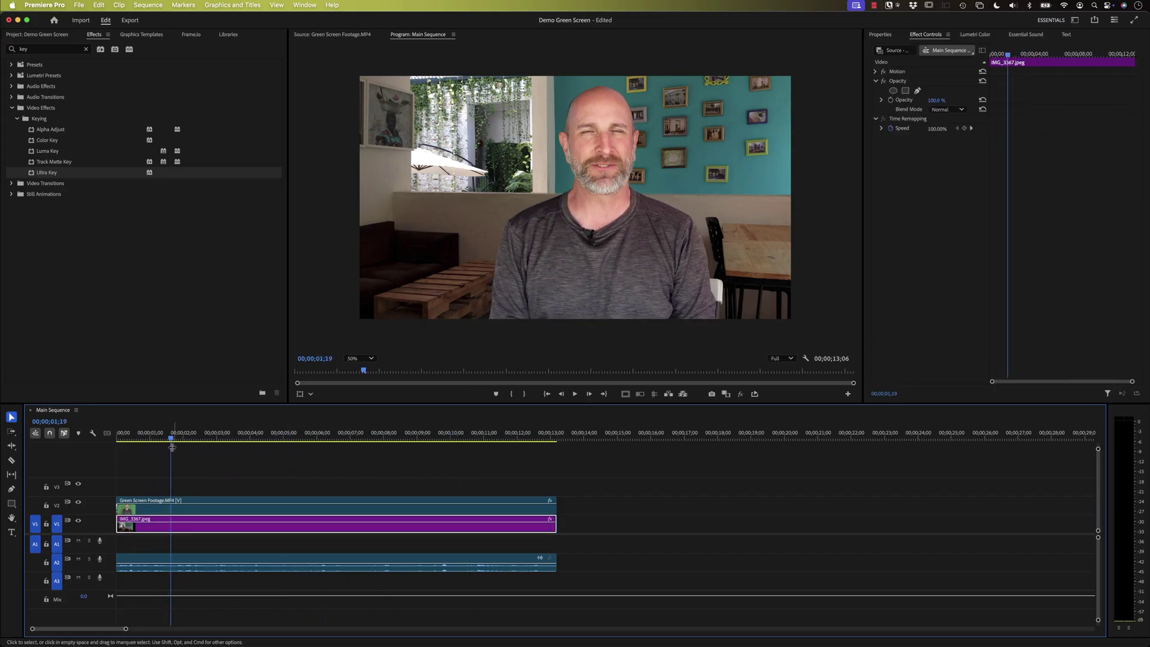
{"action": "left_click_drag", "start_coordinate": [170, 440], "coordinate": [224, 445]}
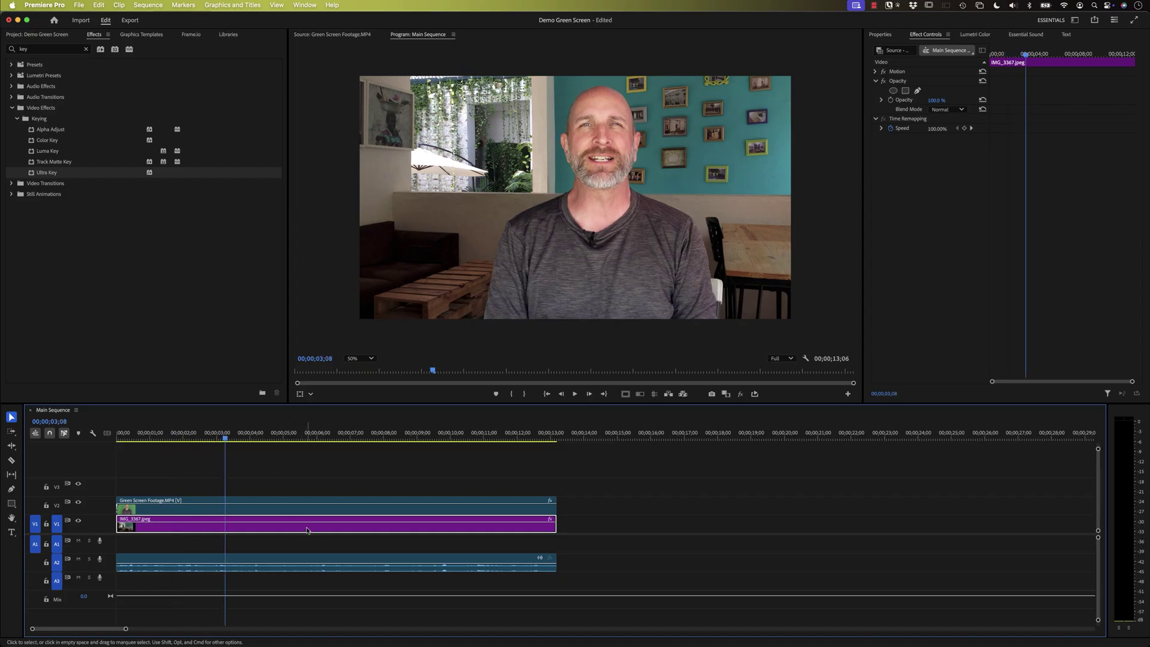
{"action": "left_click", "coordinate": [886, 36]}
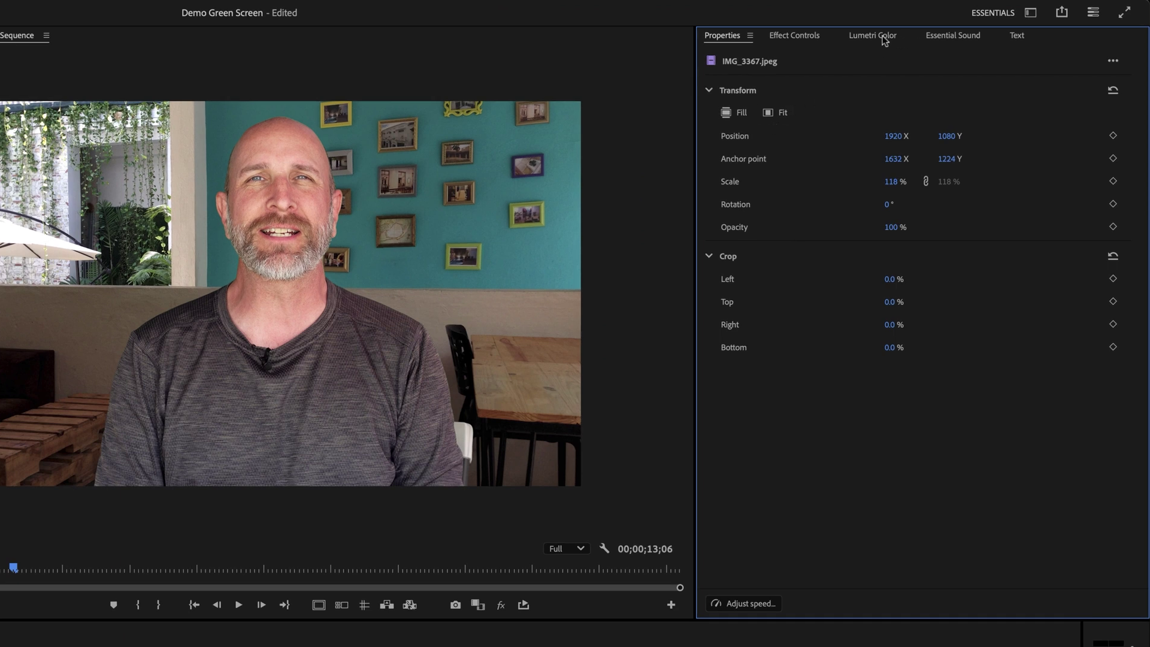
Raise IMG_3367.jpeg's Lumetri Basic Correction Exposure to 1.0, then expand the Creative settings
{"action": "left_click", "coordinate": [882, 35]}
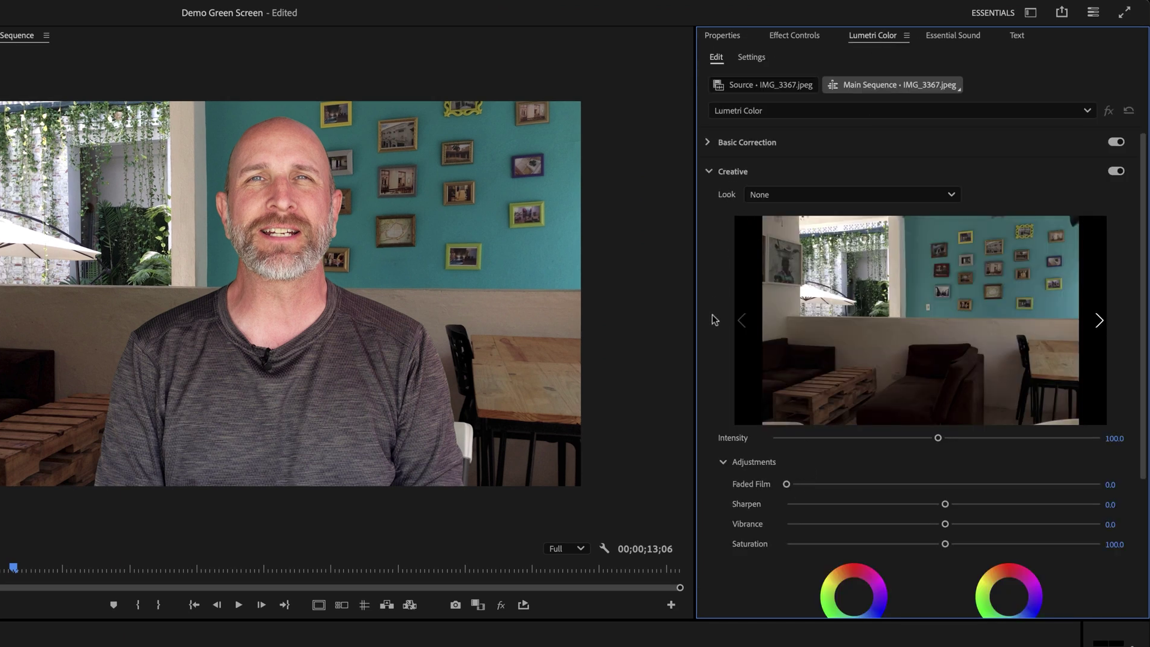
{"action": "left_click", "coordinate": [709, 142]}
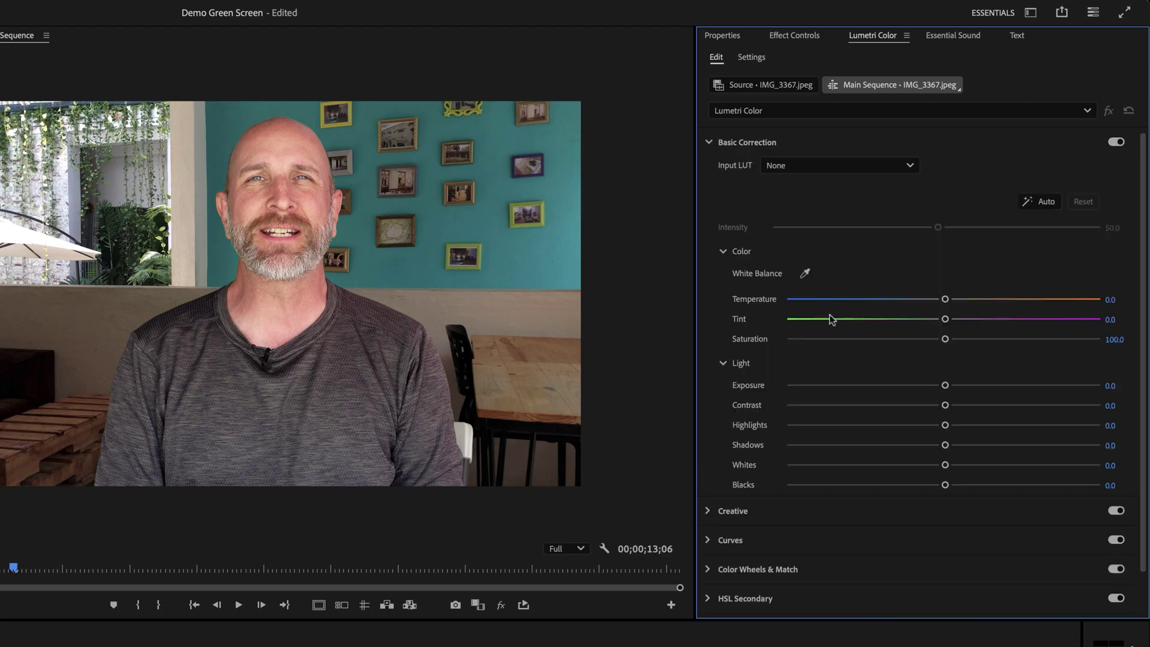
{"action": "left_click_drag", "start_coordinate": [945, 385], "coordinate": [972, 386]}
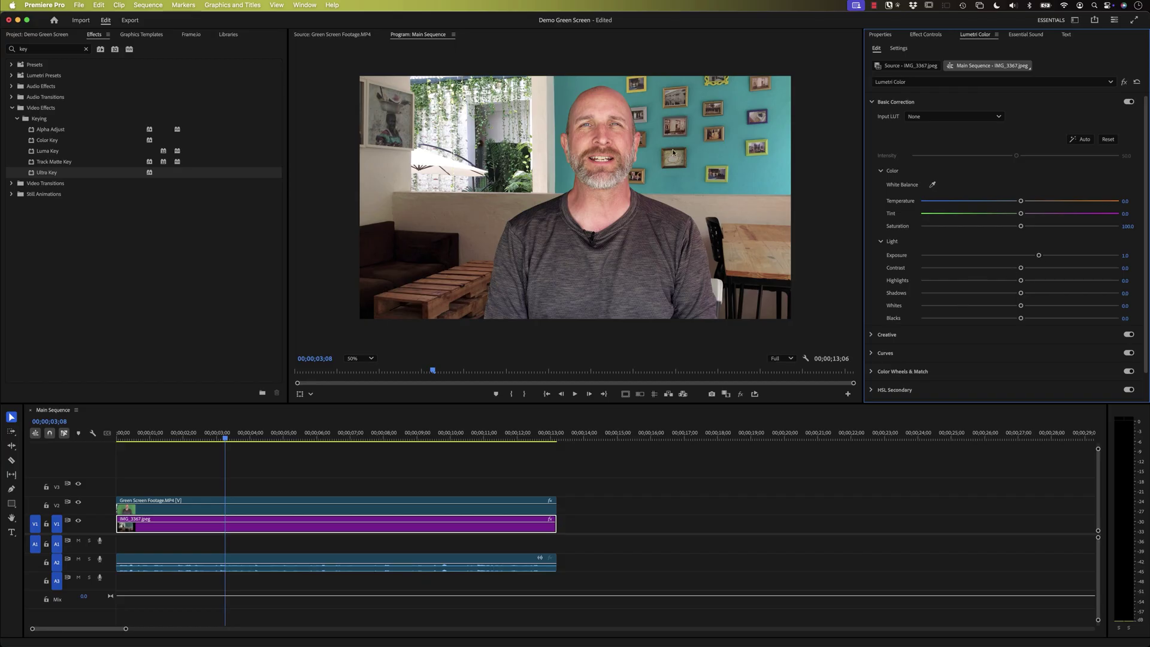
{"action": "left_click", "coordinate": [871, 336]}
{"action": "scroll", "coordinate": [926, 334], "scroll_direction": "down", "scroll_amount": 5}
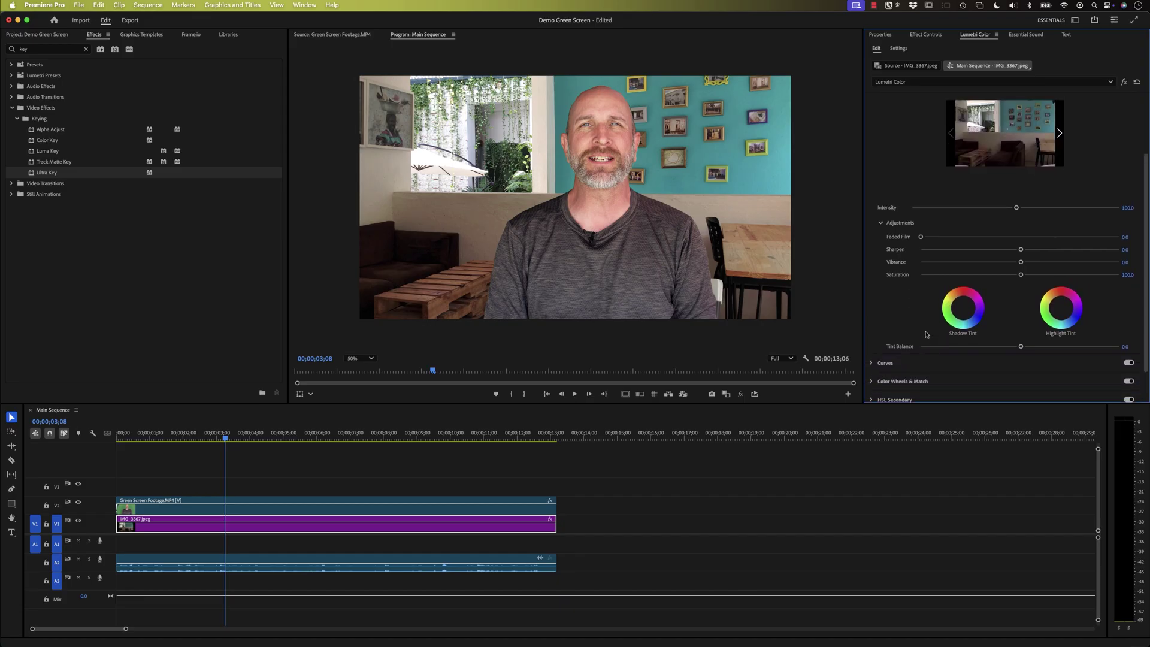
{"action": "scroll", "coordinate": [940, 172], "scroll_direction": "up", "scroll_amount": 3}
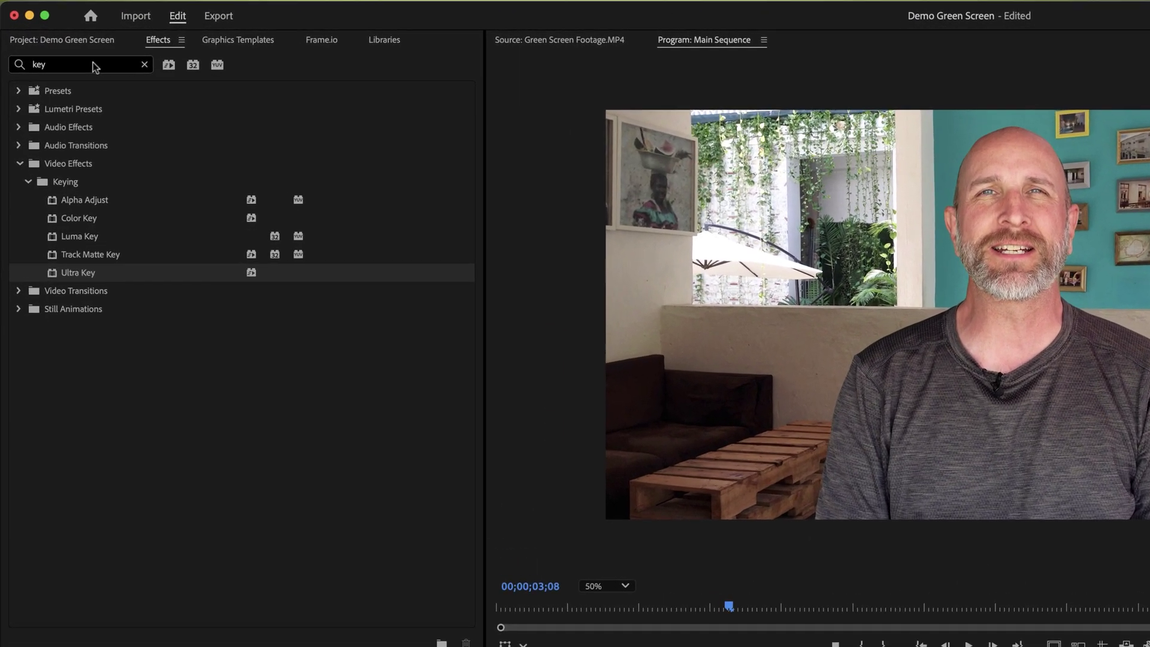
Search the Effects panel for 'blur' and apply Gaussian Blur to IMG_3367.jpeg
{"action": "left_click", "coordinate": [86, 50]}
{"action": "left_click", "coordinate": [110, 64]}
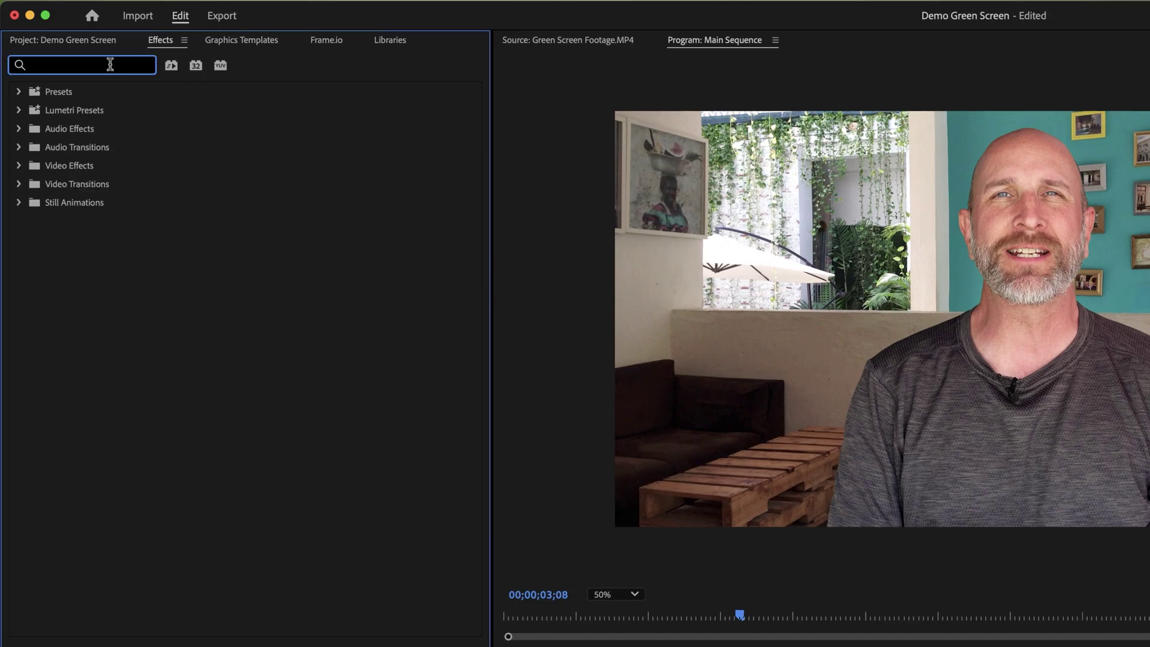
{"action": "type", "text": "blur"}
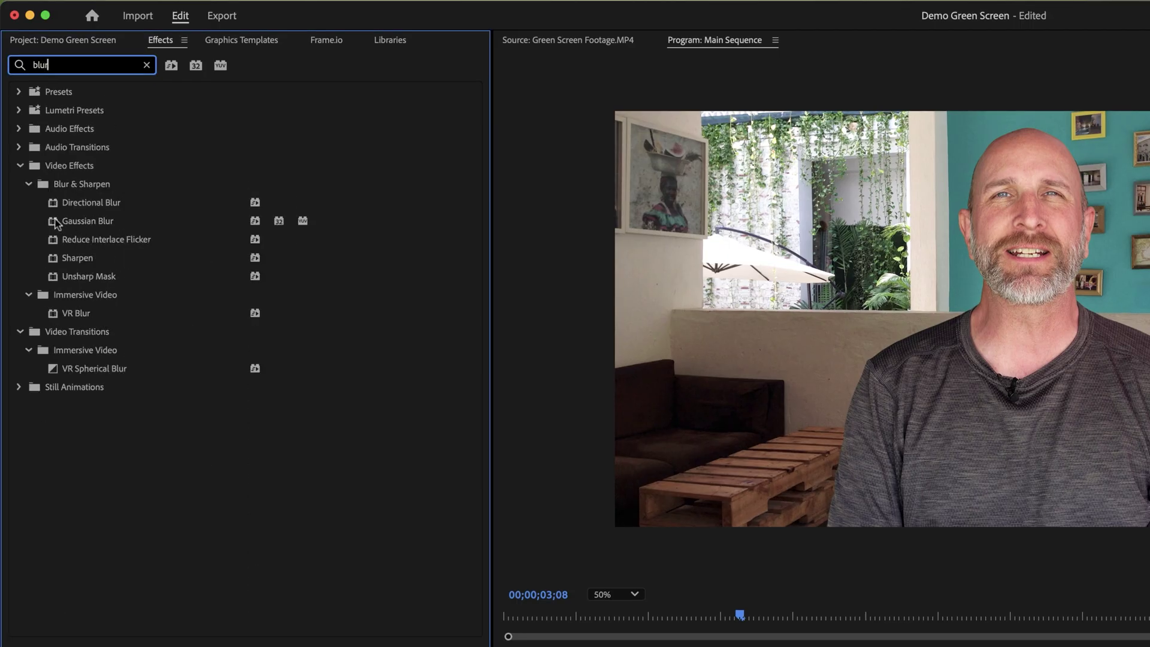
{"action": "left_click_drag", "start_coordinate": [55, 223], "coordinate": [231, 527]}
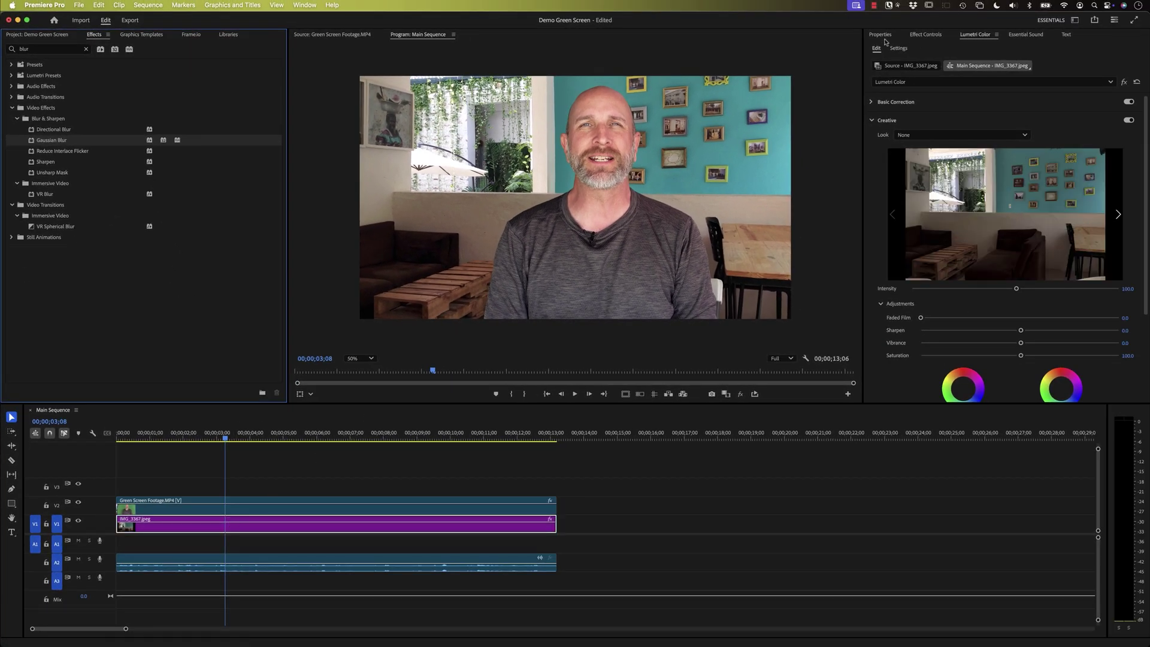
Set the Gaussian Blur Blurriness to 7.0 in Effect Controls
{"action": "left_click", "coordinate": [880, 35]}
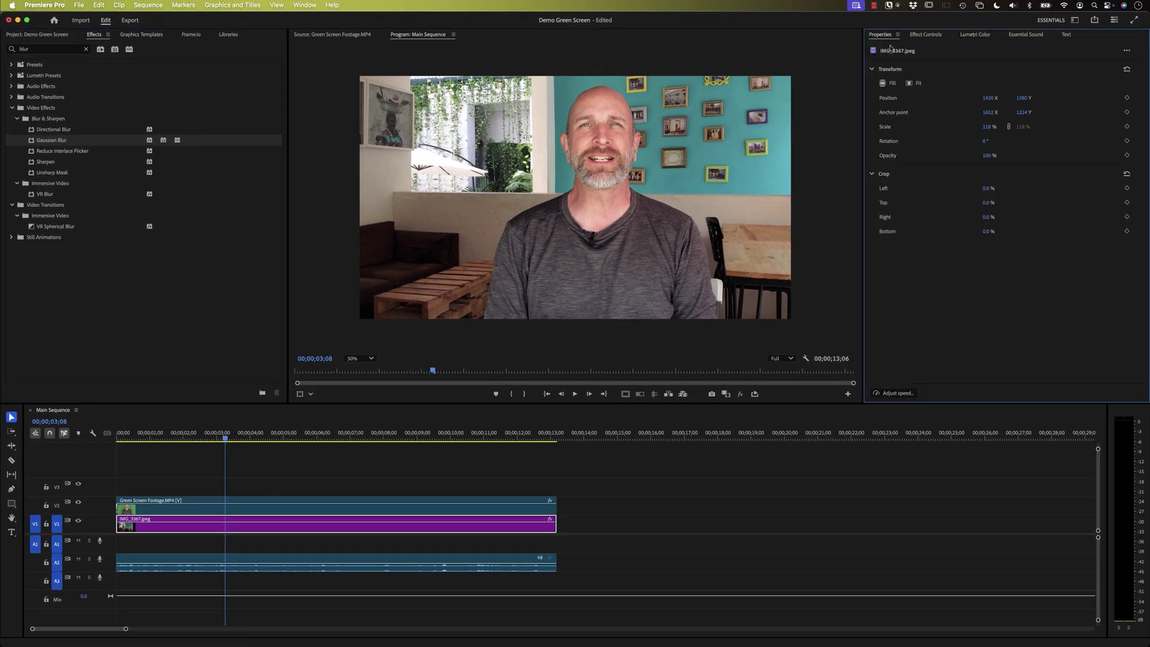
{"action": "left_click", "coordinate": [922, 37]}
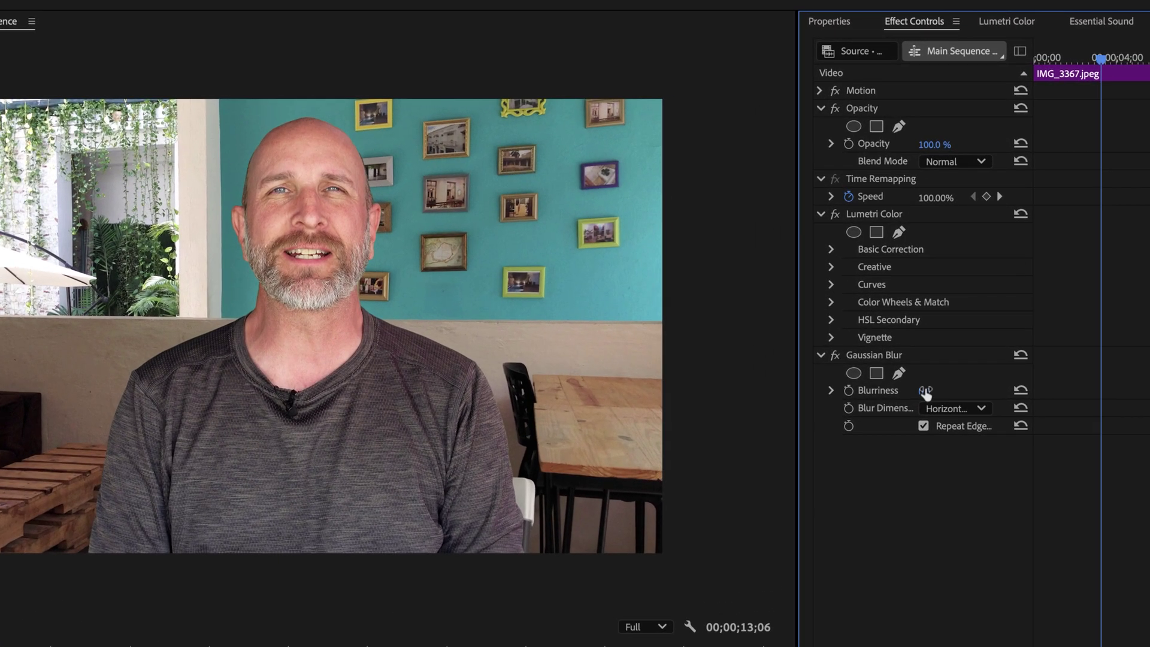
{"action": "left_click_drag", "start_coordinate": [931, 231], "coordinate": [936, 232]}
{"action": "mouse_move", "coordinate": [925, 391]}
{"action": "left_mouse_down"}
{"action": "mouse_move", "coordinate": [952, 391]}
{"action": "mouse_move", "coordinate": [922, 391]}
{"action": "left_mouse_up"}
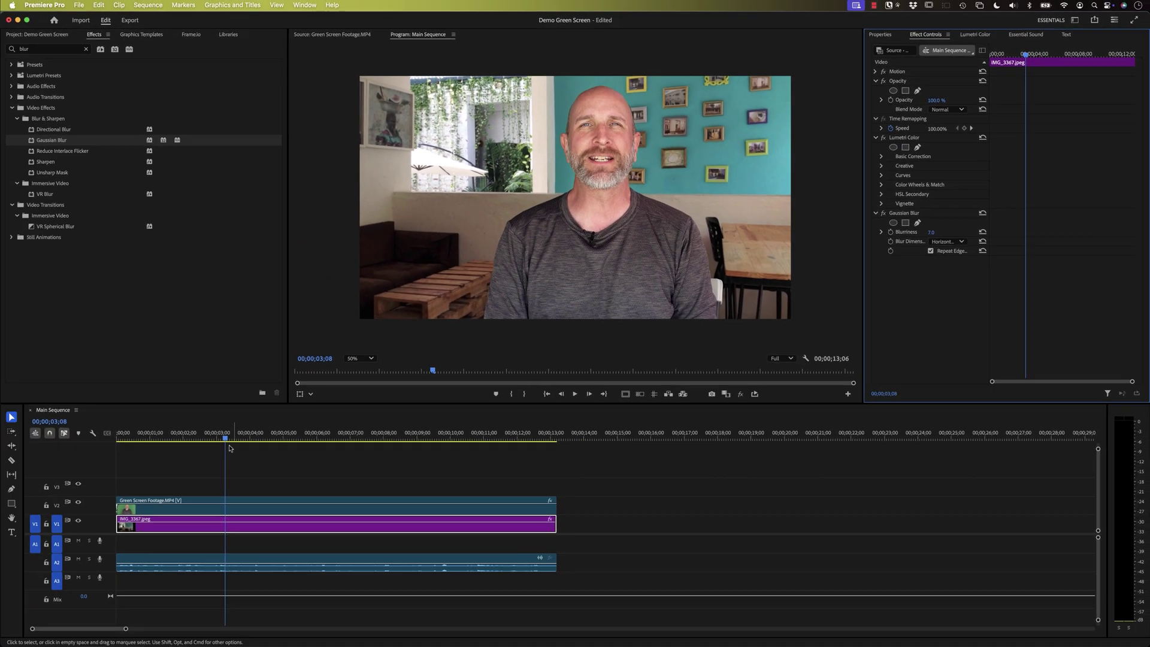
Play the sequence to preview the blurred café background
{"action": "left_click", "coordinate": [228, 448]}
{"action": "key", "text": "space"}
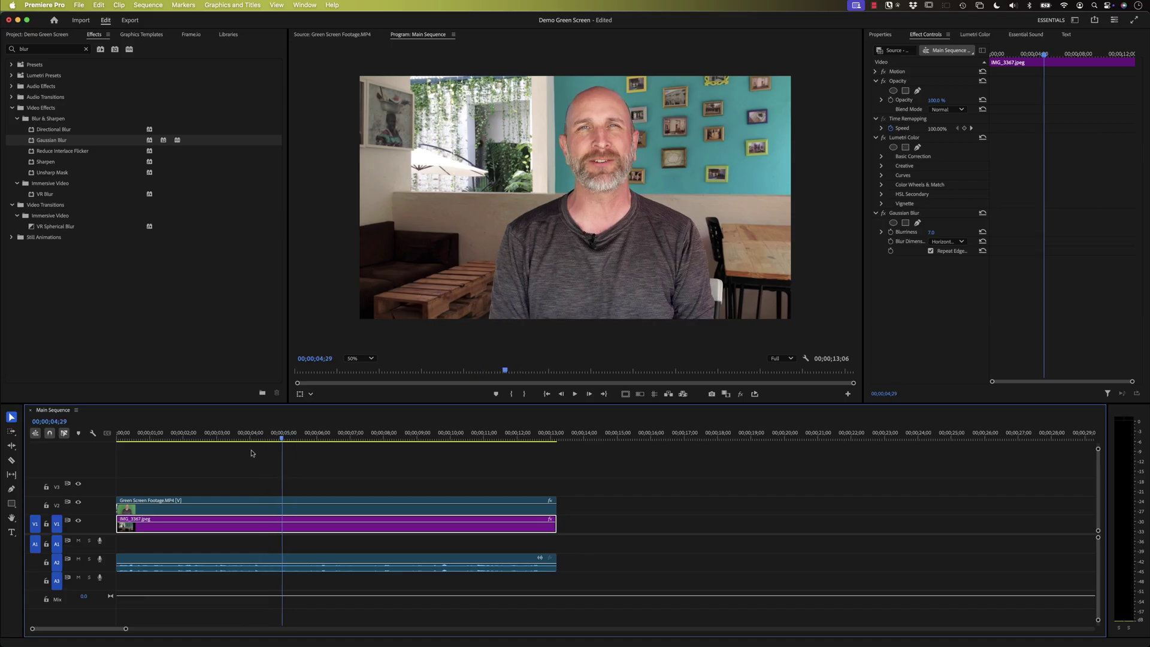
{"action": "left_click_drag", "start_coordinate": [251, 453], "coordinate": [210, 461]}
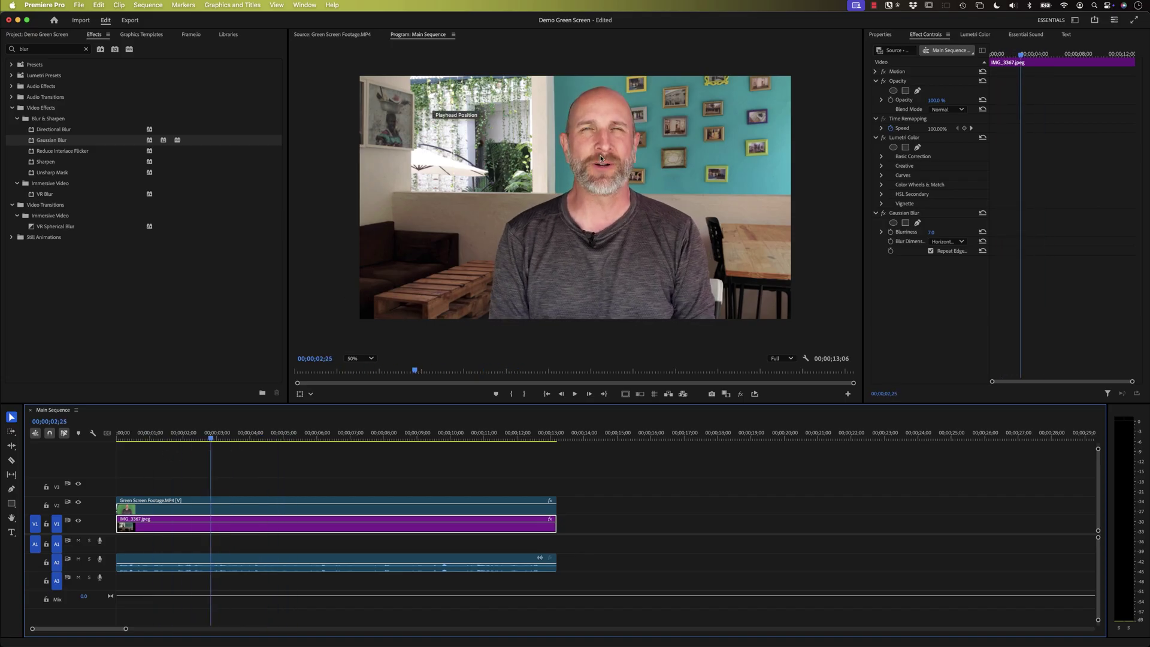
Move the café image to Position 1920 × 1159, scale it to 124%, and play back to check
{"action": "left_click", "coordinate": [880, 35]}
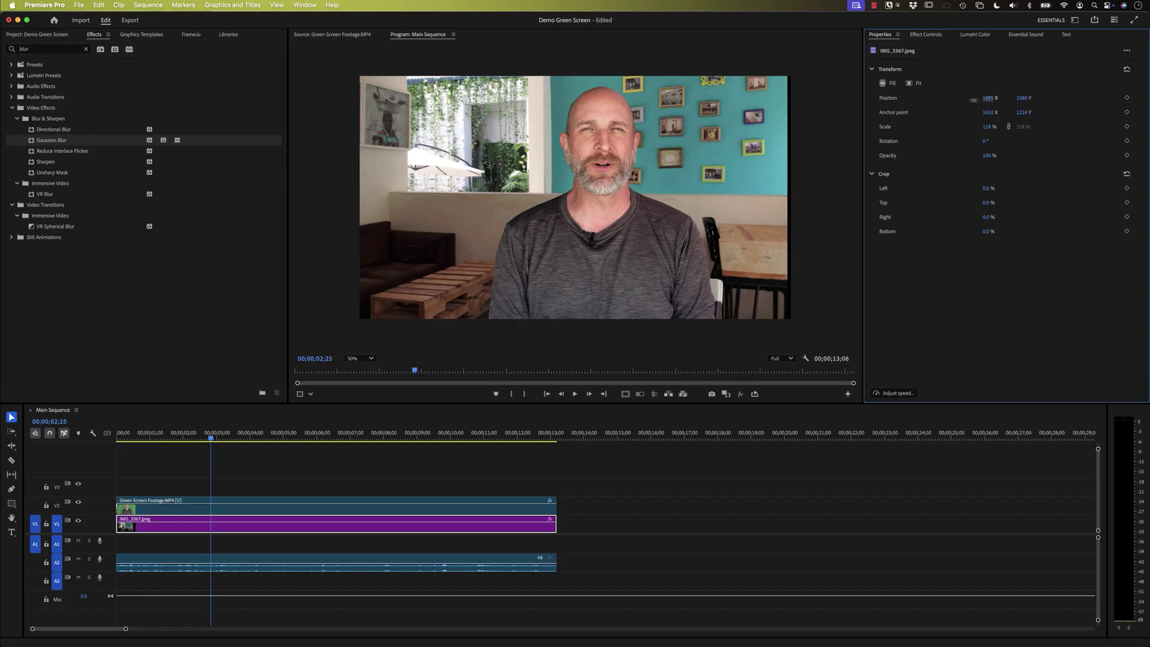
{"action": "left_click_drag", "start_coordinate": [1022, 101], "coordinate": [1000, 104]}
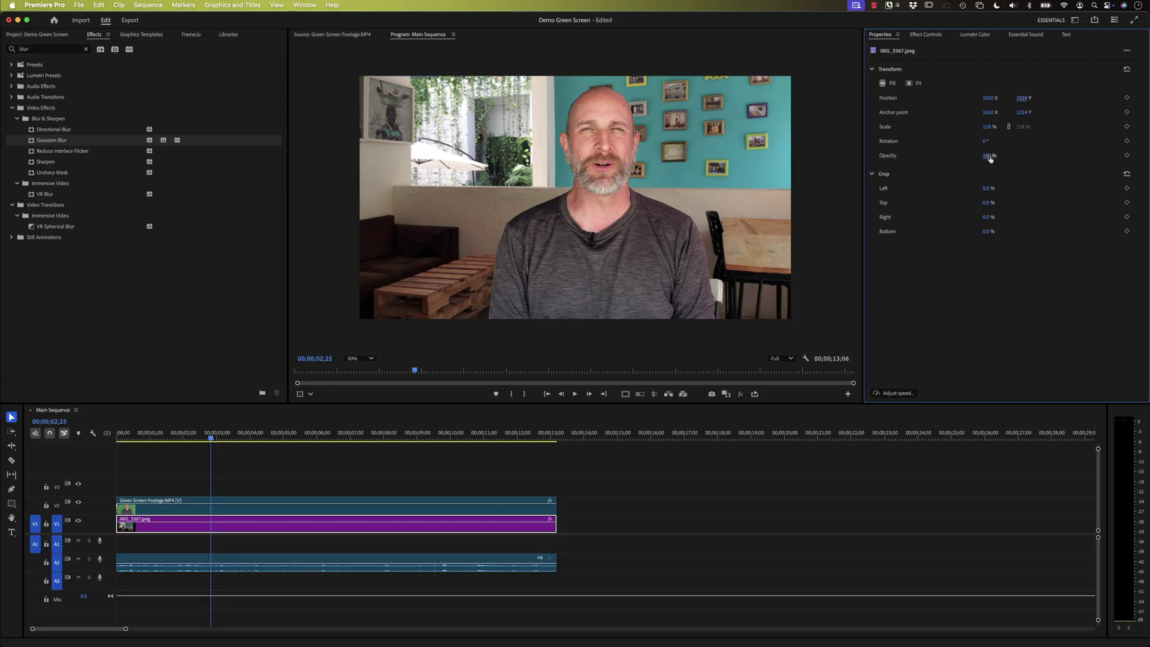
{"action": "left_click_drag", "start_coordinate": [989, 127], "coordinate": [1078, 99]}
{"action": "left_click", "coordinate": [212, 442]}
{"action": "key", "text": "space"}
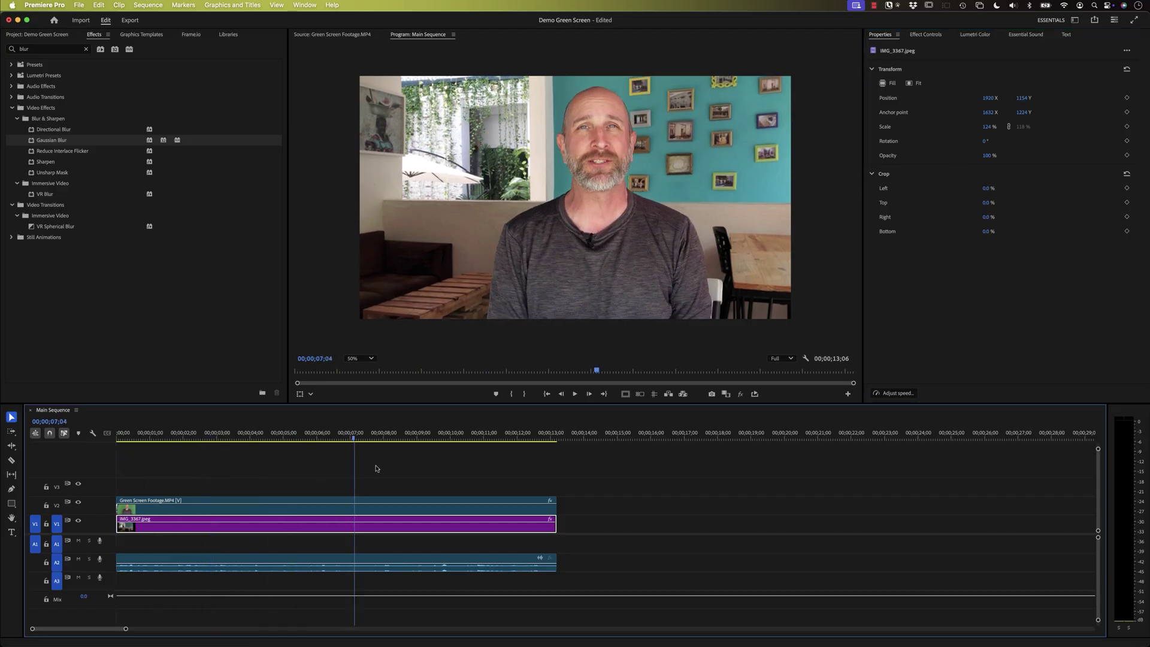
{"action": "left_click", "coordinate": [221, 464]}
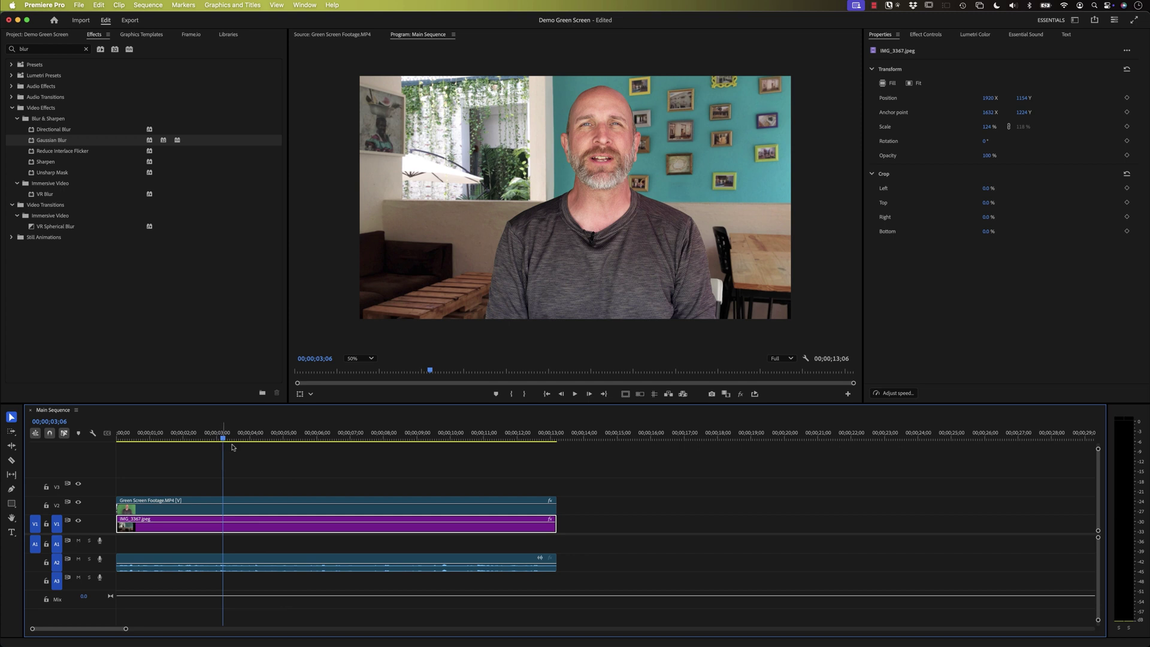
Trim the end of the café clip IMG_3367.jpeg on V1 so it ends earlier
{"action": "left_click", "coordinate": [56, 35]}
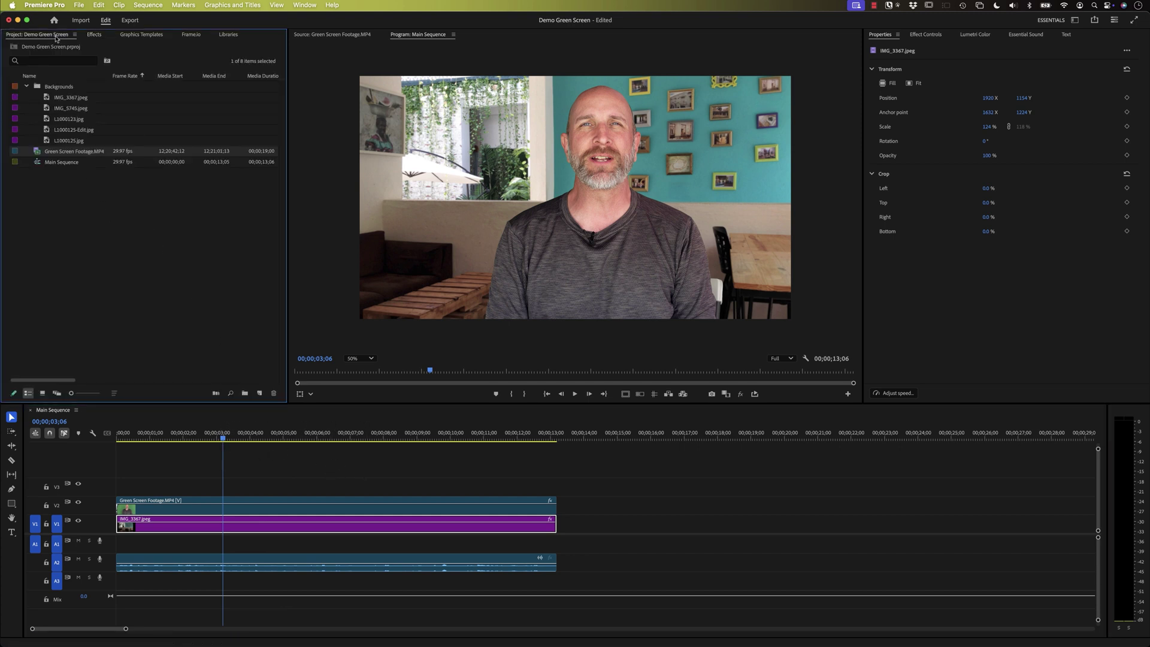
{"action": "left_click", "coordinate": [47, 142]}
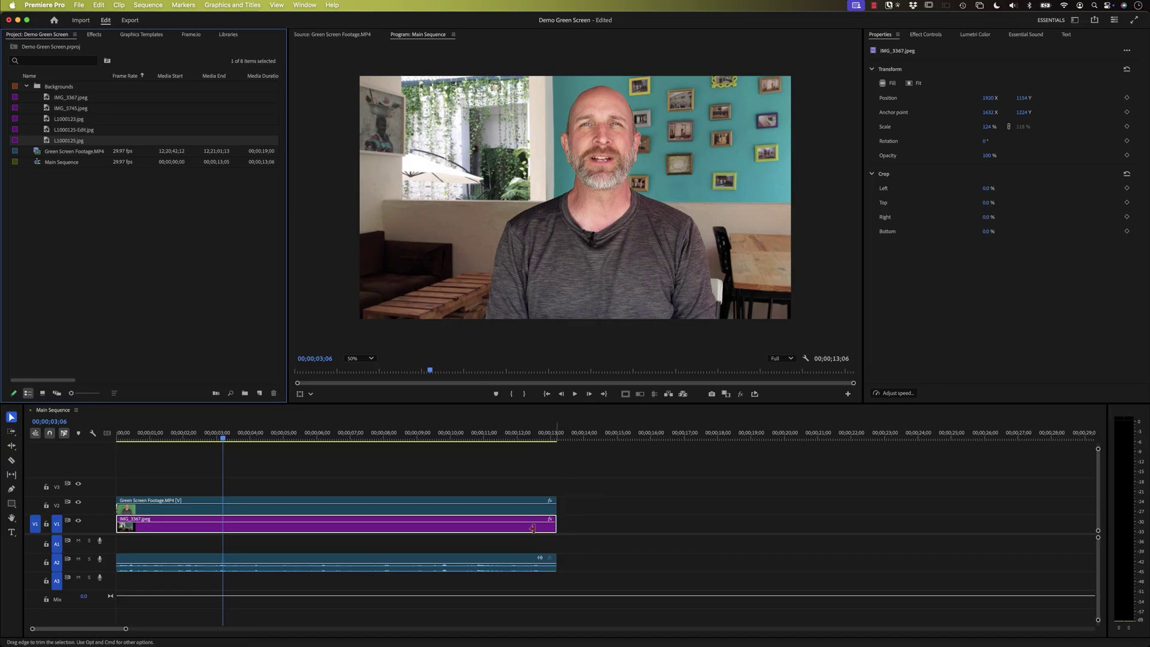
{"action": "left_click_drag", "start_coordinate": [555, 524], "coordinate": [309, 524]}
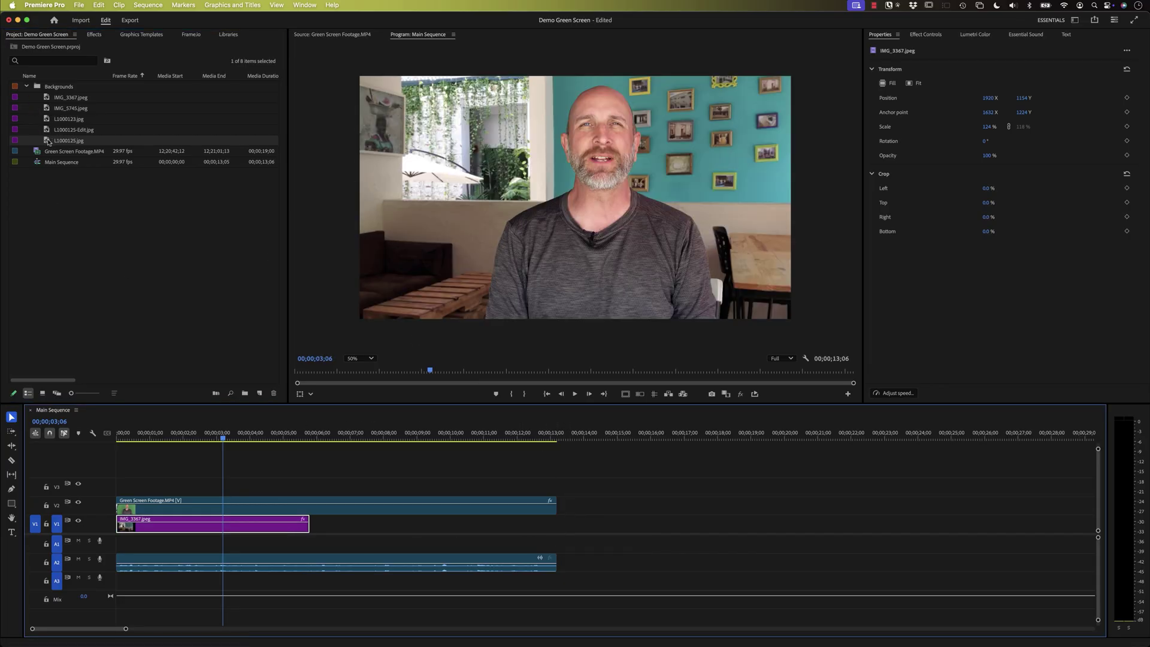
Place L1000125.jpg on V1 after the café clip, preview it, and load L1000123.jpg
{"action": "left_click_drag", "start_coordinate": [48, 142], "coordinate": [334, 513]}
{"action": "left_click", "coordinate": [331, 433]}
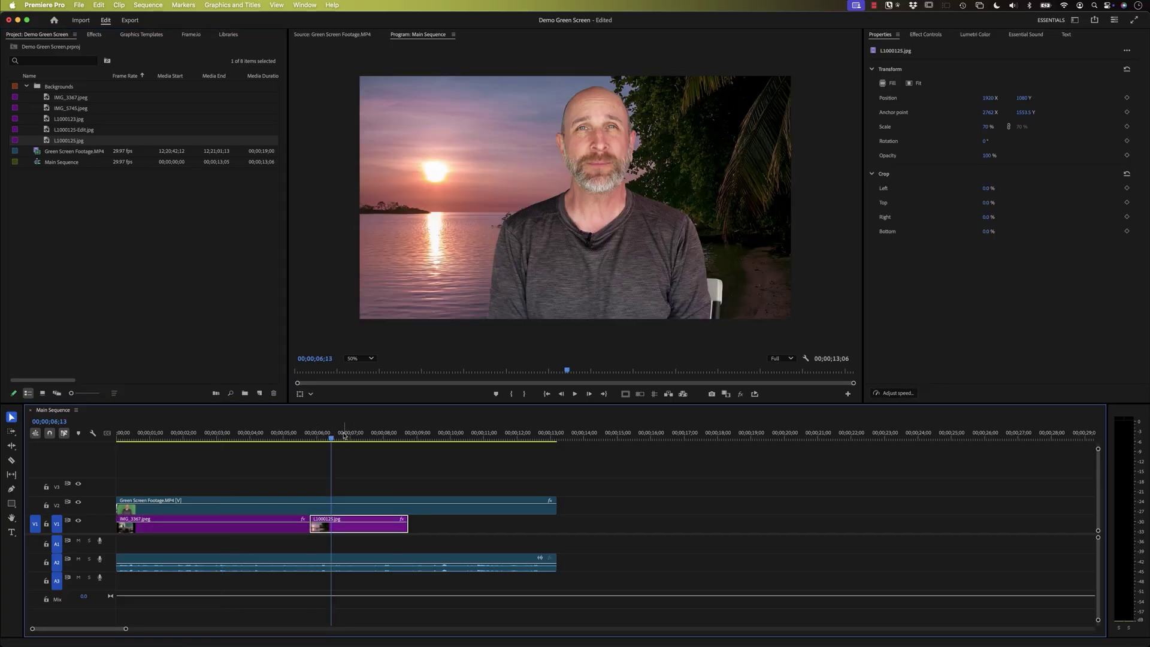
{"action": "left_click", "coordinate": [48, 131]}
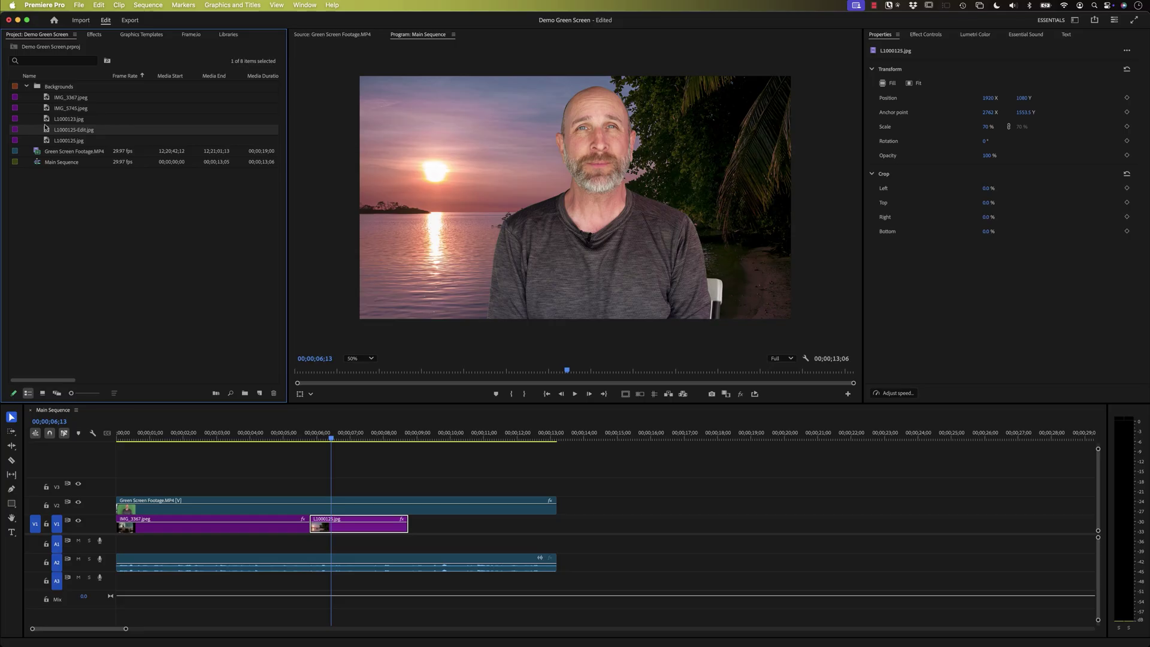
{"action": "double_click", "coordinate": [48, 119]}
Place L1000123.jpg on V1 directly after the pink sunset clip L1000125.jpg
{"action": "left_click", "coordinate": [425, 530]}
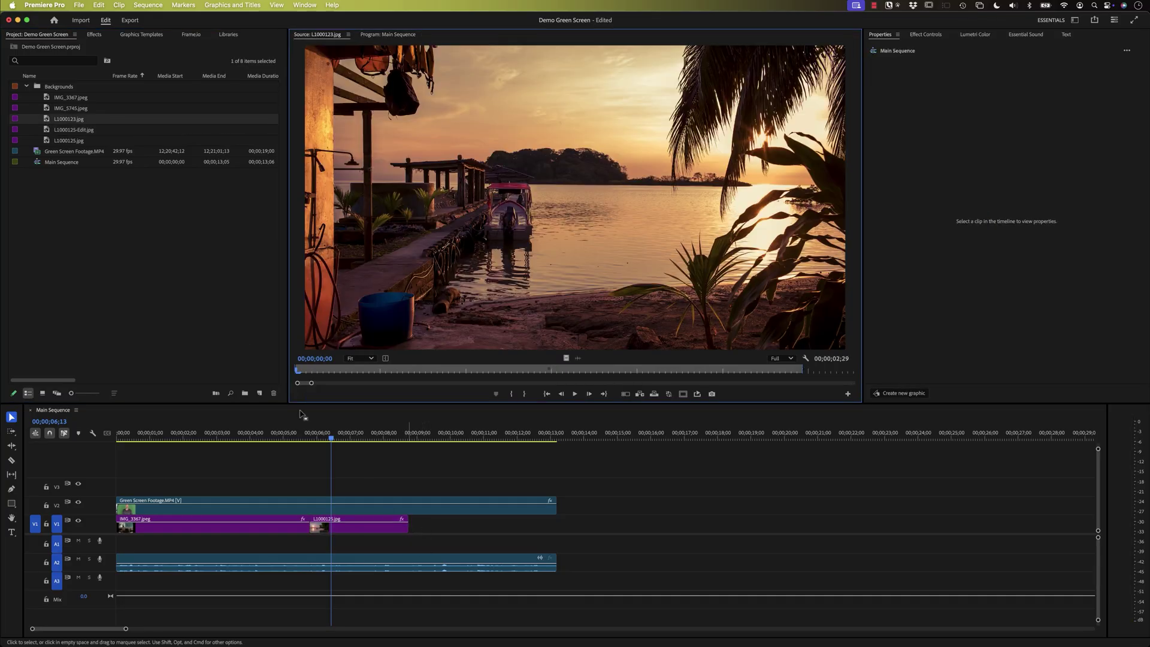
{"action": "left_click_drag", "start_coordinate": [551, 324], "coordinate": [413, 532]}
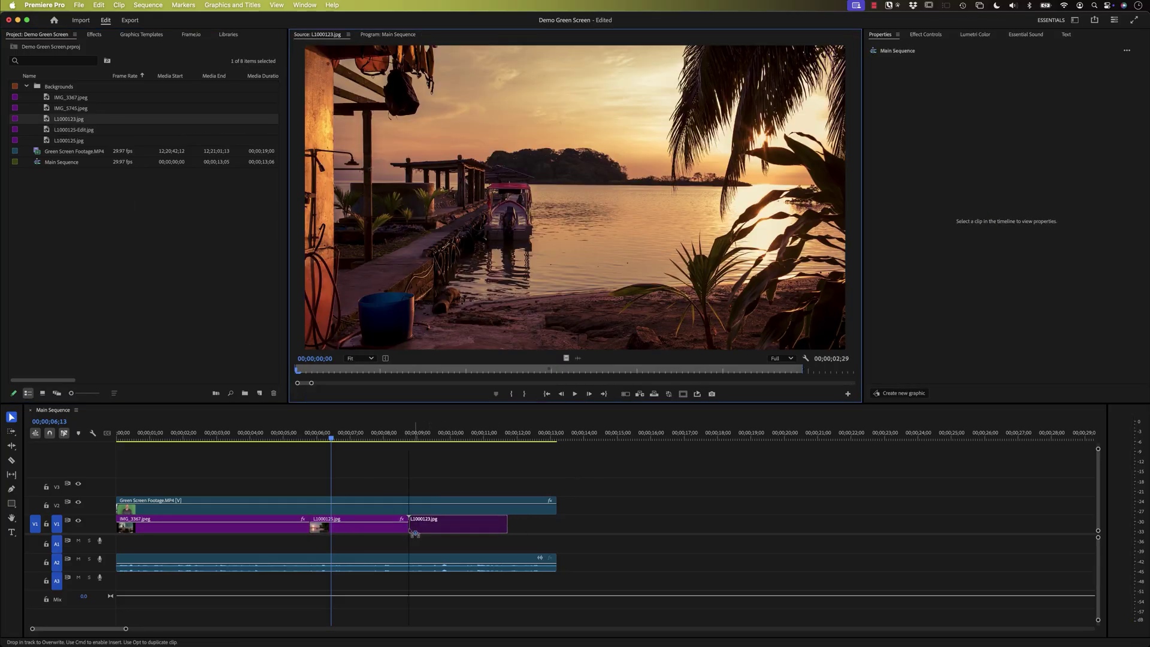
{"action": "left_click", "coordinate": [423, 441]}
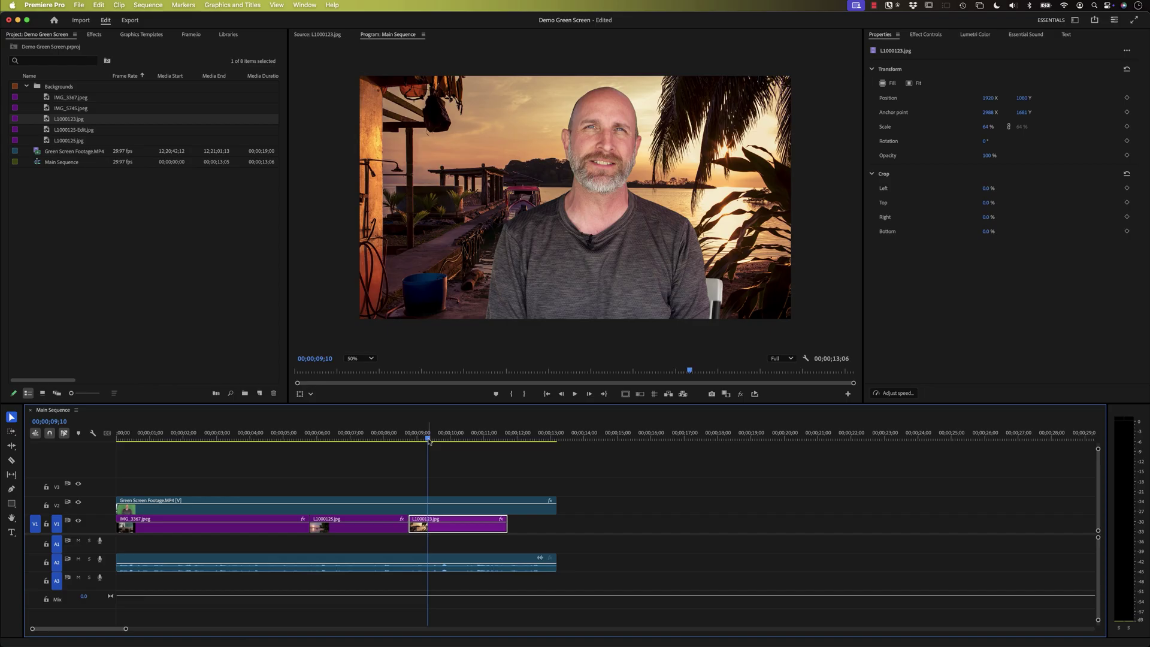
Scrub through the dock sunset, pink sunset and café sections to review all three backgrounds
{"action": "left_click", "coordinate": [399, 441]}
{"action": "left_click", "coordinate": [441, 441]}
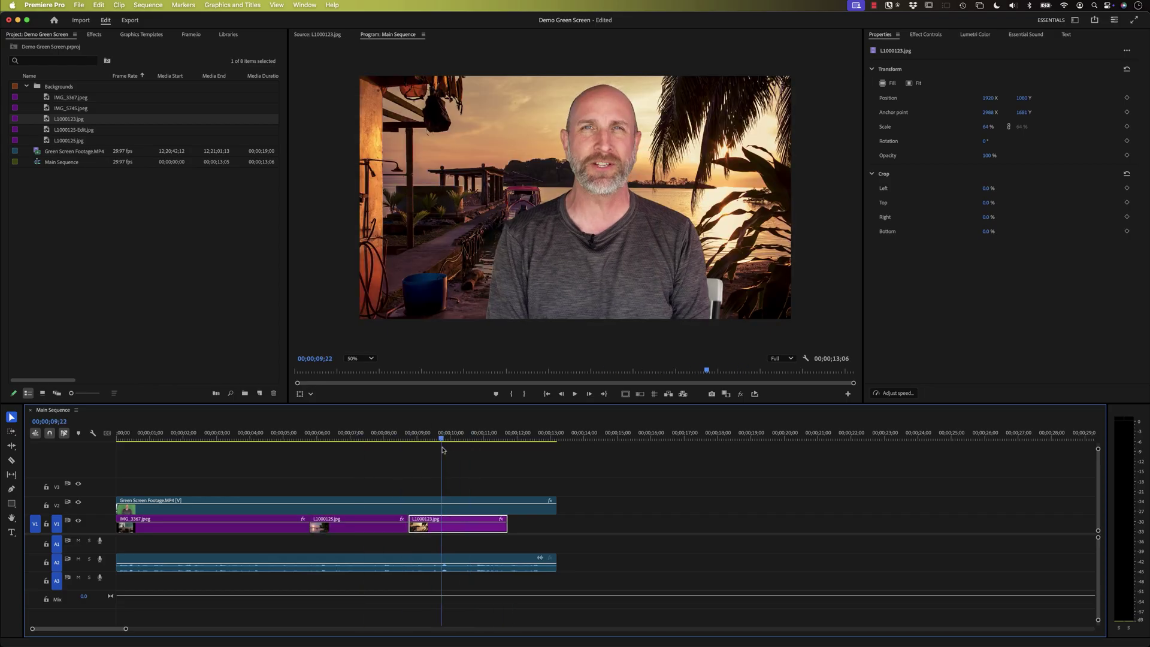
{"action": "mouse_move", "coordinate": [441, 442]}
{"action": "left_mouse_down"}
{"action": "mouse_move", "coordinate": [471, 442]}
{"action": "mouse_move", "coordinate": [461, 443]}
{"action": "left_mouse_up"}
{"action": "left_click", "coordinate": [361, 441]}
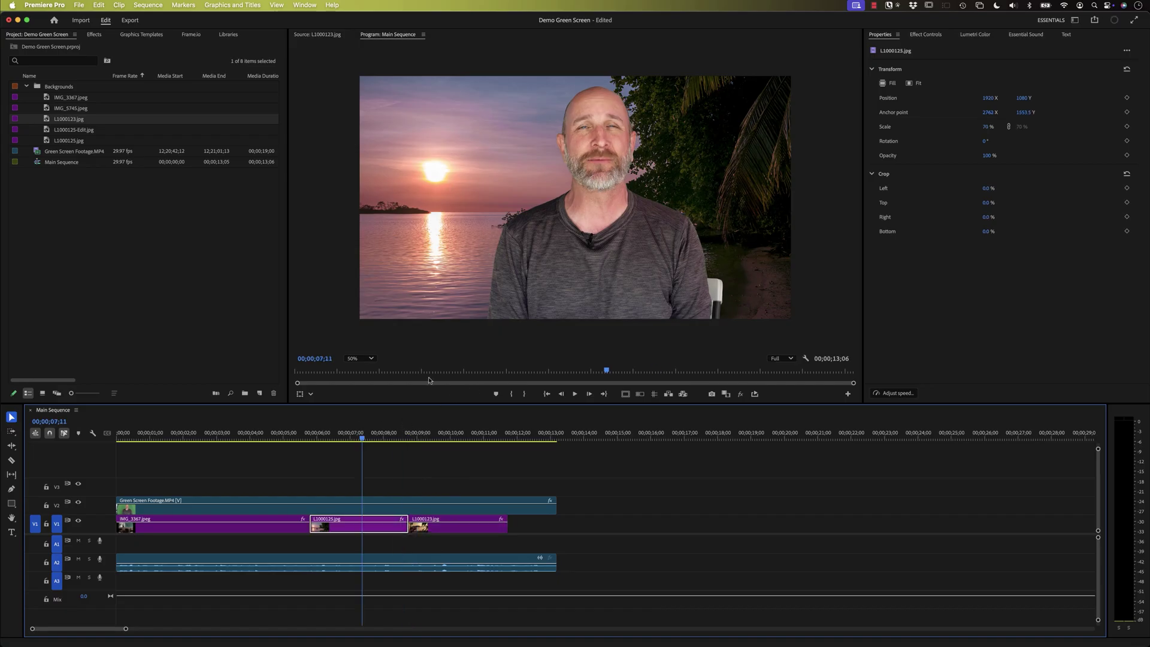
{"action": "left_click_drag", "start_coordinate": [361, 441], "coordinate": [225, 444]}
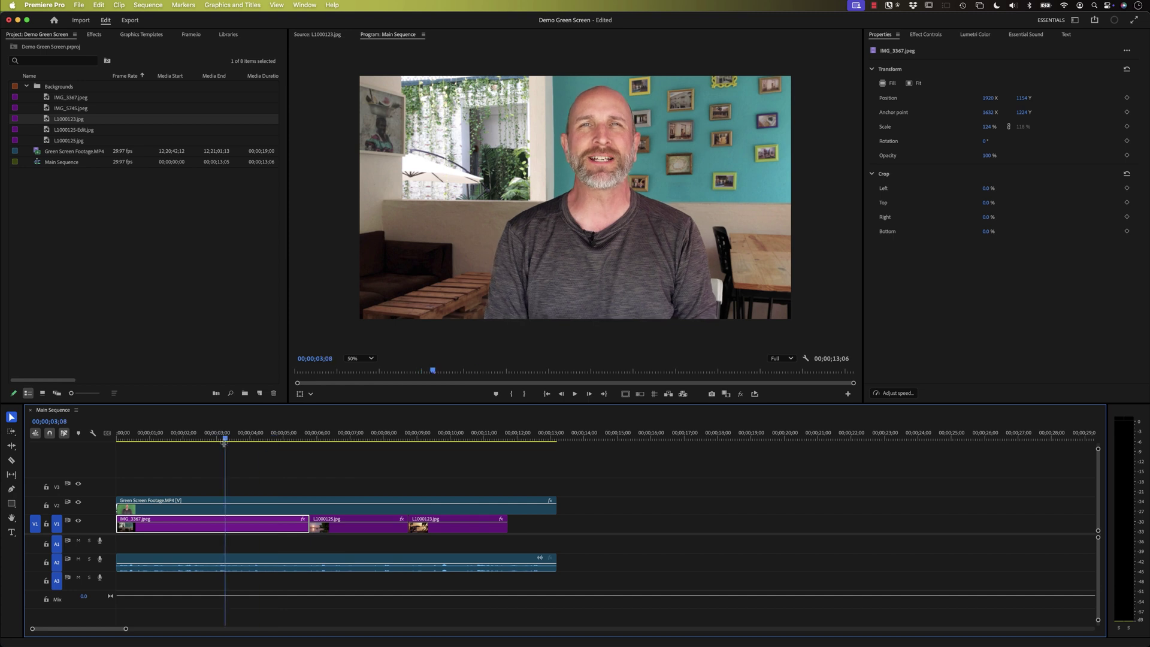